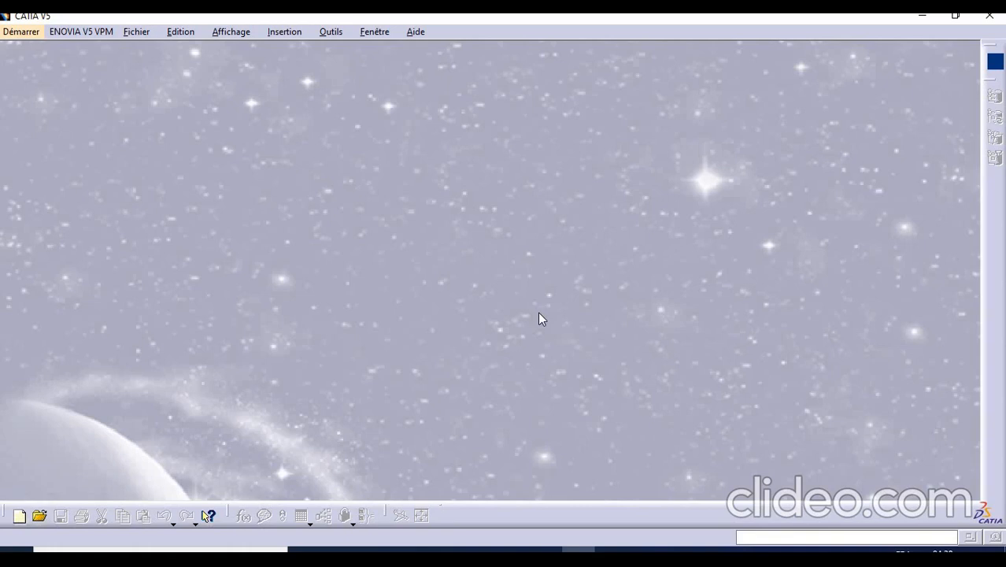
- Create a new Part document named piece 1
{"action": "key", "text": "ctrl+n"}
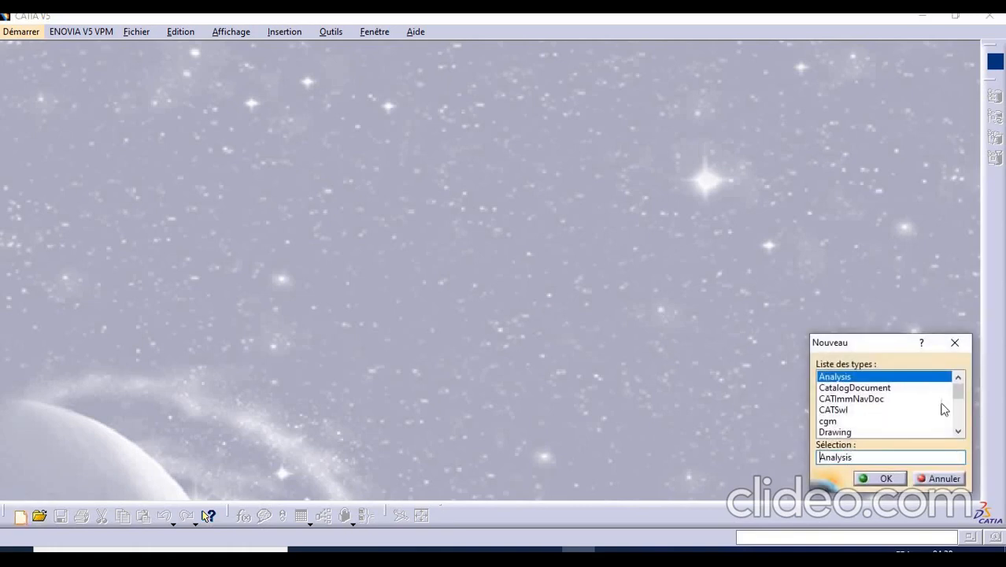
{"action": "left_click", "coordinate": [958, 432]}
{"action": "left_click", "coordinate": [958, 432]}
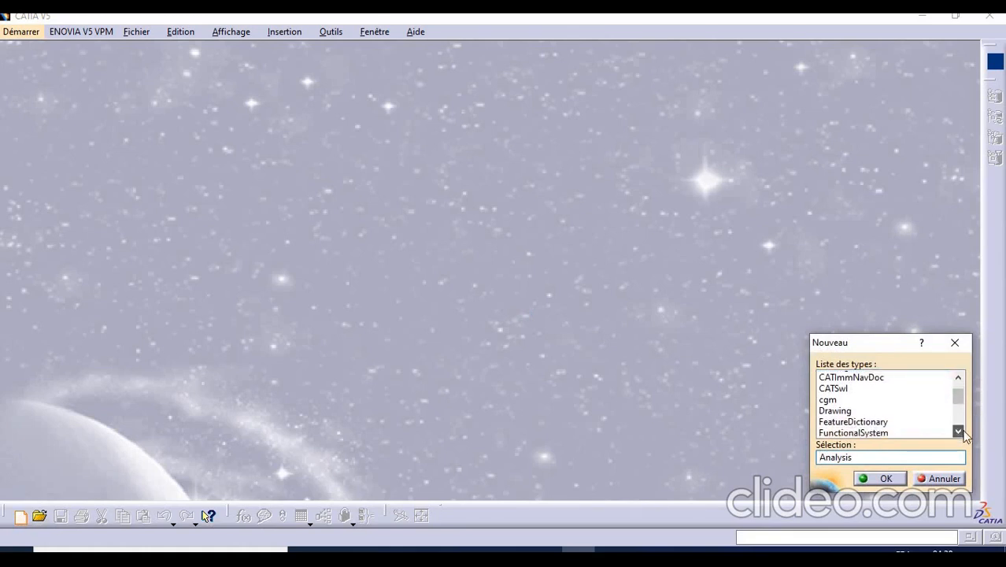
{"action": "left_click", "coordinate": [958, 432]}
{"action": "left_click", "coordinate": [958, 431]}
{"action": "left_click", "coordinate": [958, 431]}
{"action": "left_click", "coordinate": [842, 433]}
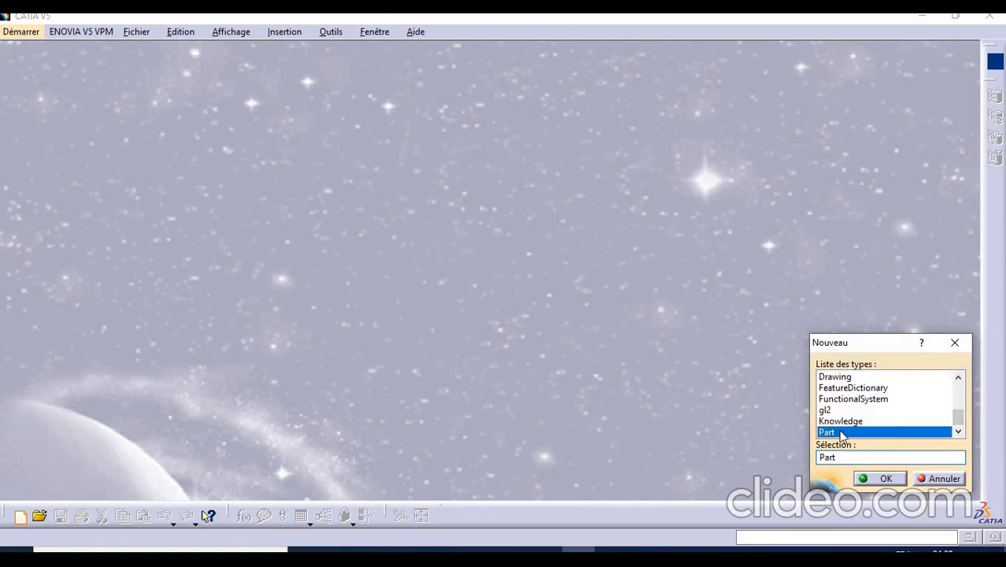
{"action": "scroll", "coordinate": [842, 436], "scroll_direction": "down", "scroll_amount": 2}
{"action": "left_click", "coordinate": [882, 479]}
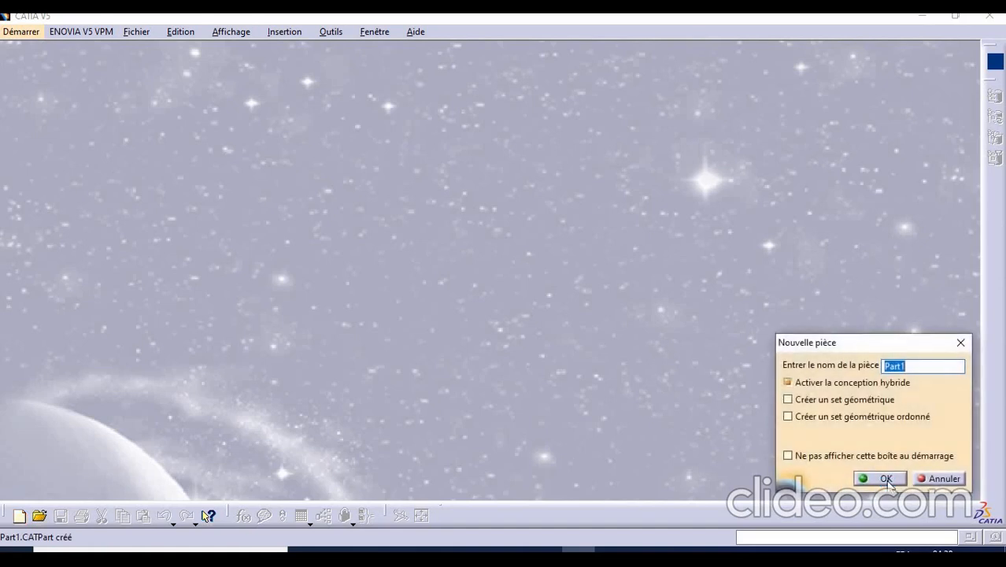
{"action": "type", "text": "piece 1"}
{"action": "left_click", "coordinate": [885, 479]}
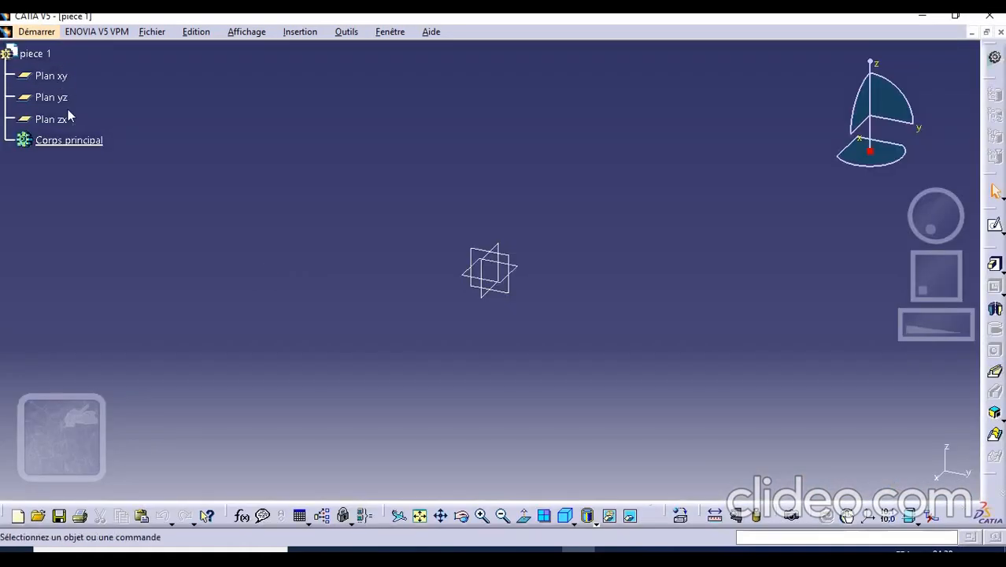
- Start a sketch on the yz plane and draw a centred rectangle about 148 mm wide and 91 mm high at the origin
{"action": "left_click", "coordinate": [66, 102]}
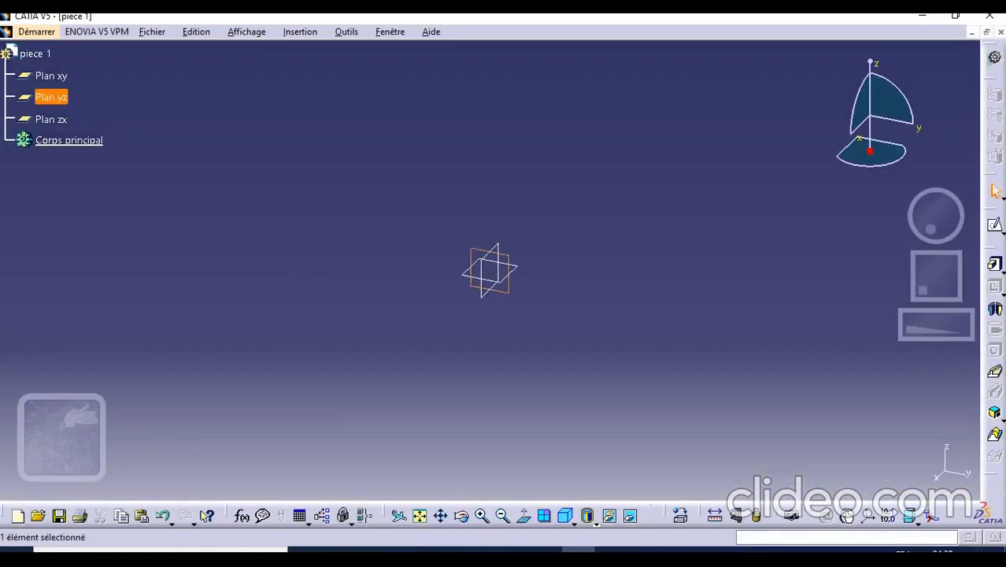
{"action": "left_click", "coordinate": [997, 226]}
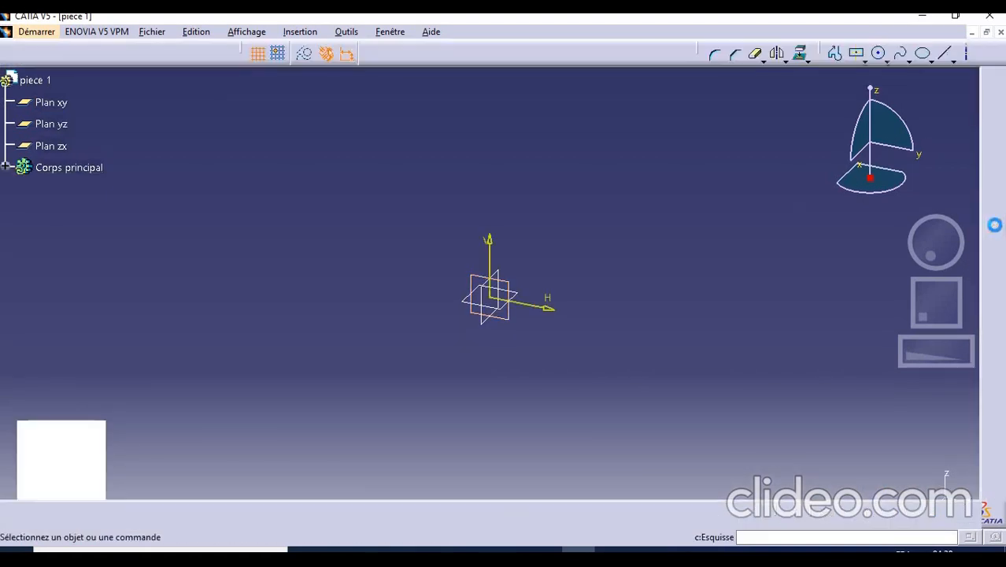
{"action": "left_click", "coordinate": [858, 56]}
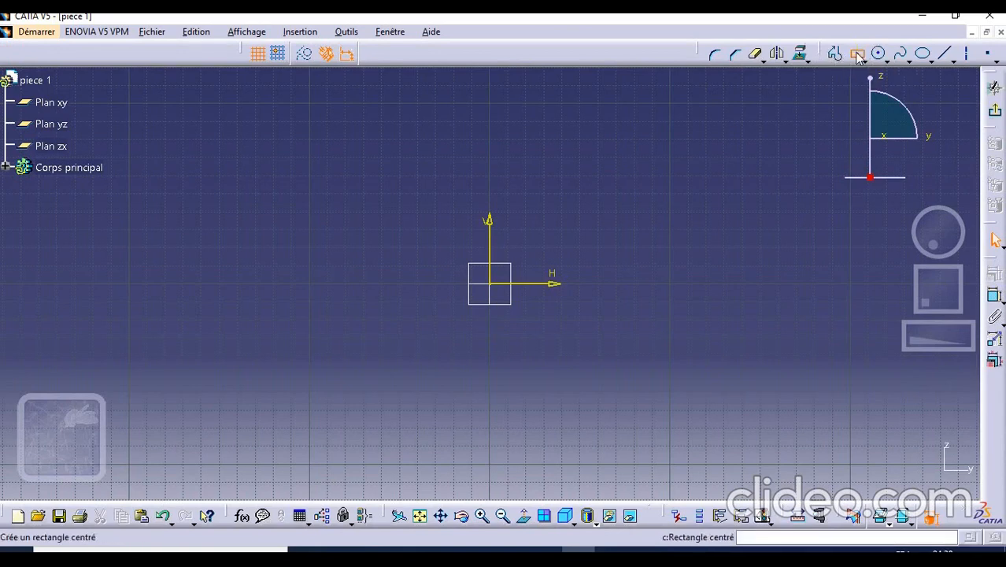
{"action": "left_click", "coordinate": [494, 285]}
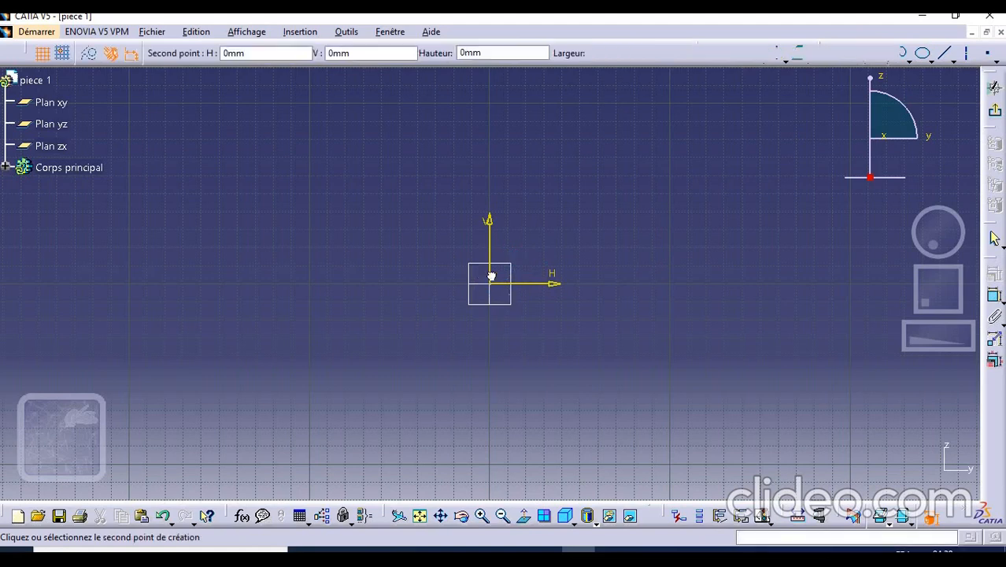
{"action": "left_click", "coordinate": [623, 203]}
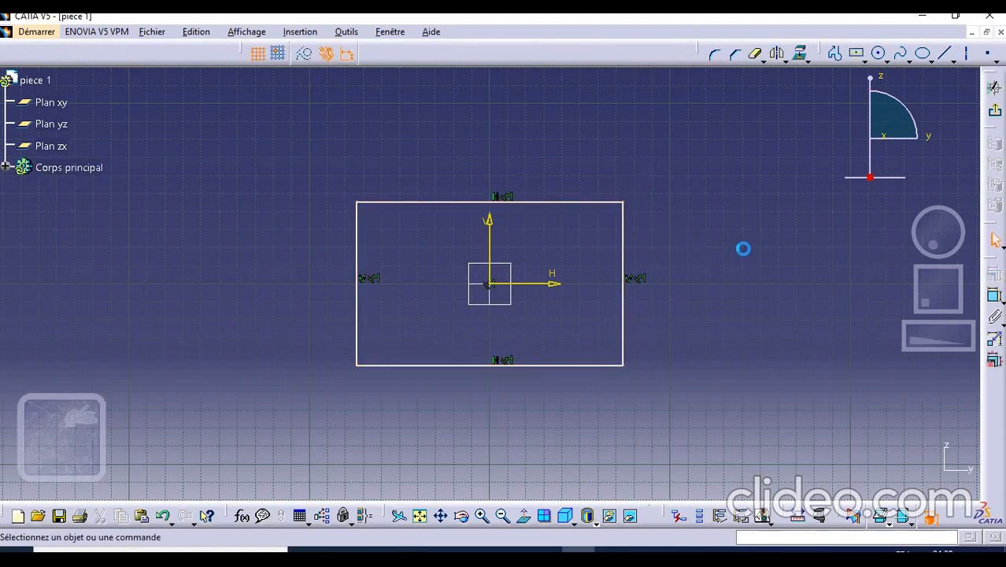
- Dimension the rectangle's lower edge and set its length to 115 mm
{"action": "left_click", "coordinate": [307, 32]}
{"action": "mouse_move", "coordinate": [358, 67]}
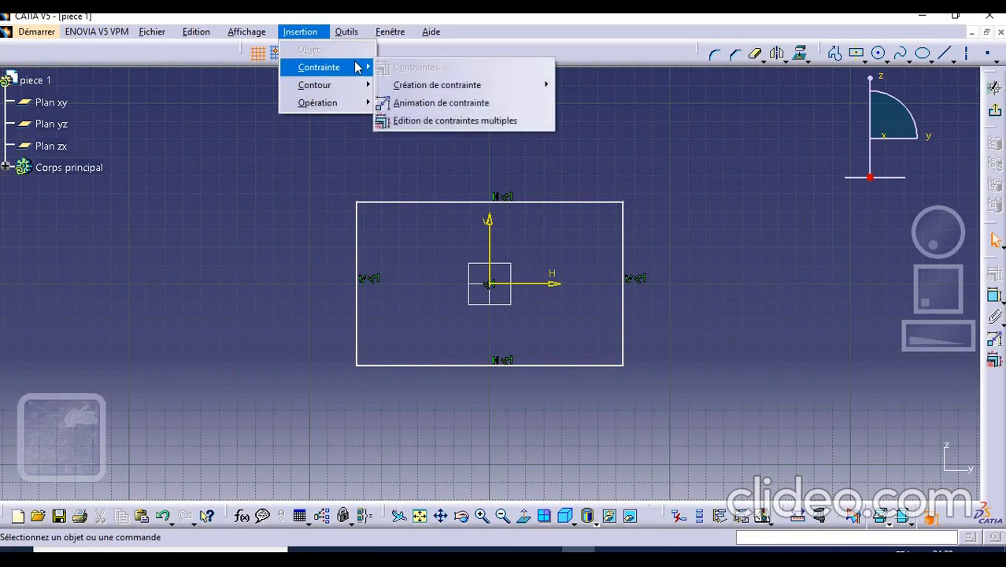
{"action": "mouse_move", "coordinate": [472, 86]}
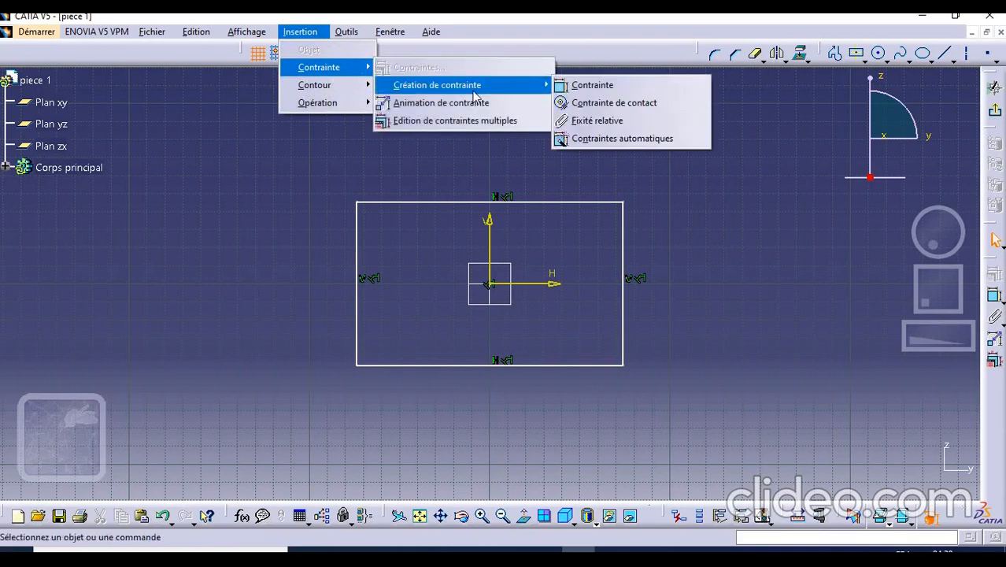
{"action": "left_click", "coordinate": [603, 87]}
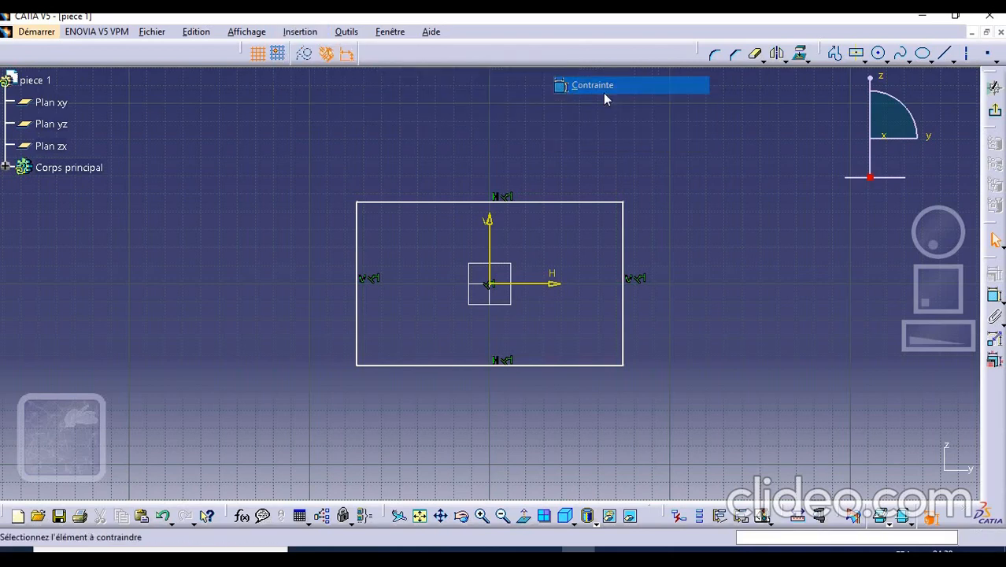
{"action": "left_click", "coordinate": [503, 366]}
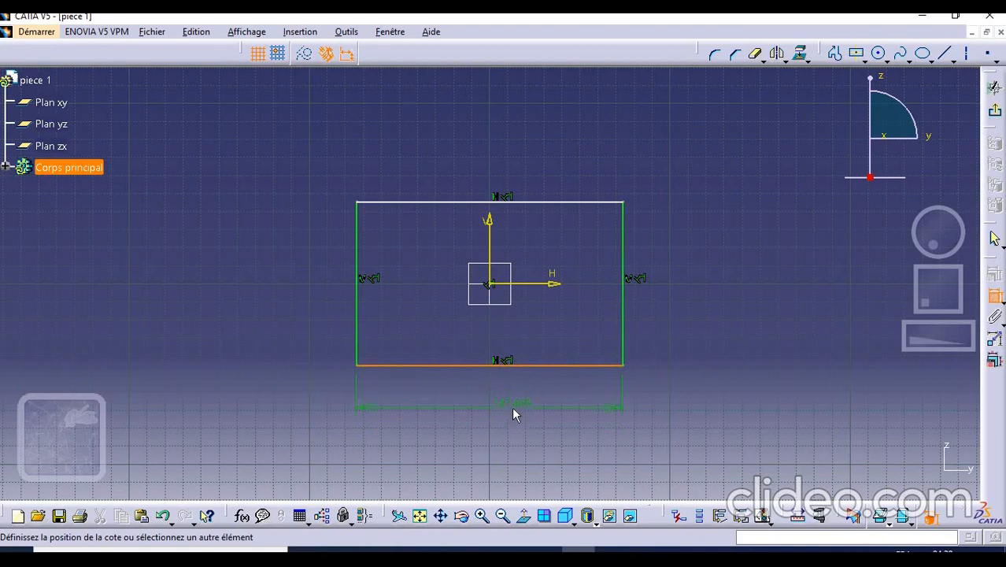
{"action": "left_click", "coordinate": [511, 406]}
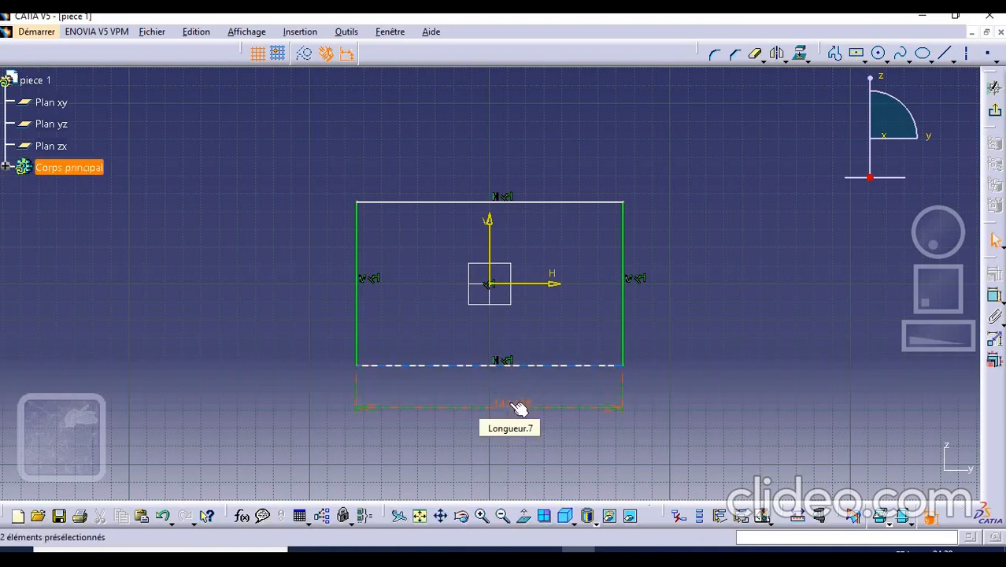
{"action": "double_click", "coordinate": [517, 407]}
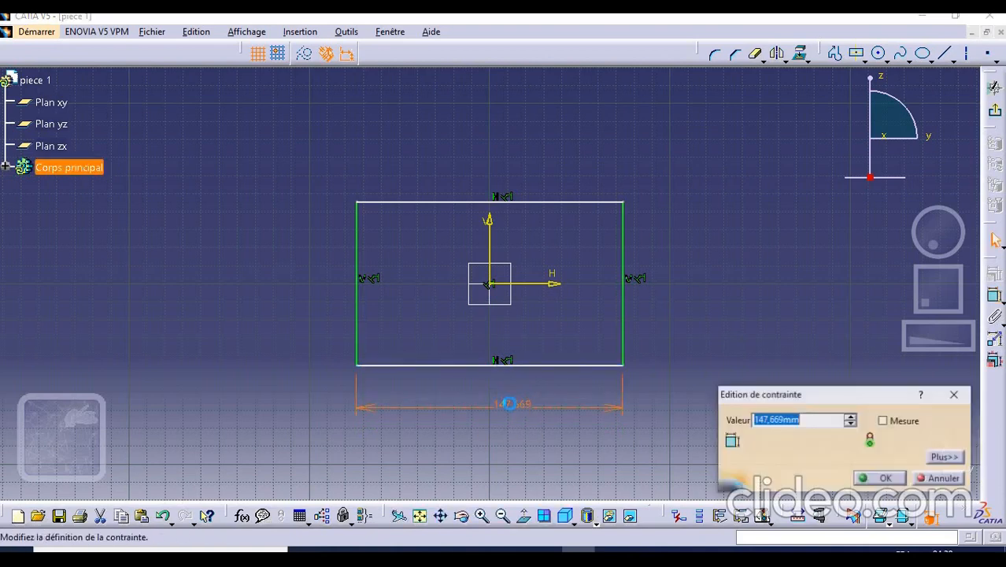
{"action": "type", "text": "115"}
{"action": "key", "text": "Return"}
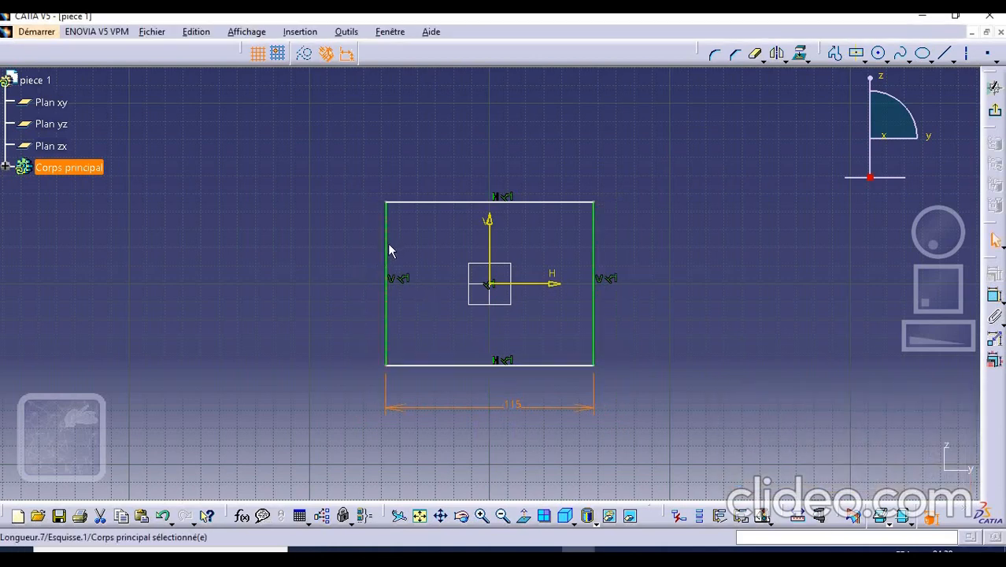
- Dimension the rectangle's left vertical edge and set its length to 50 mm
{"action": "left_click", "coordinate": [386, 244]}
{"action": "left_click", "coordinate": [995, 295]}
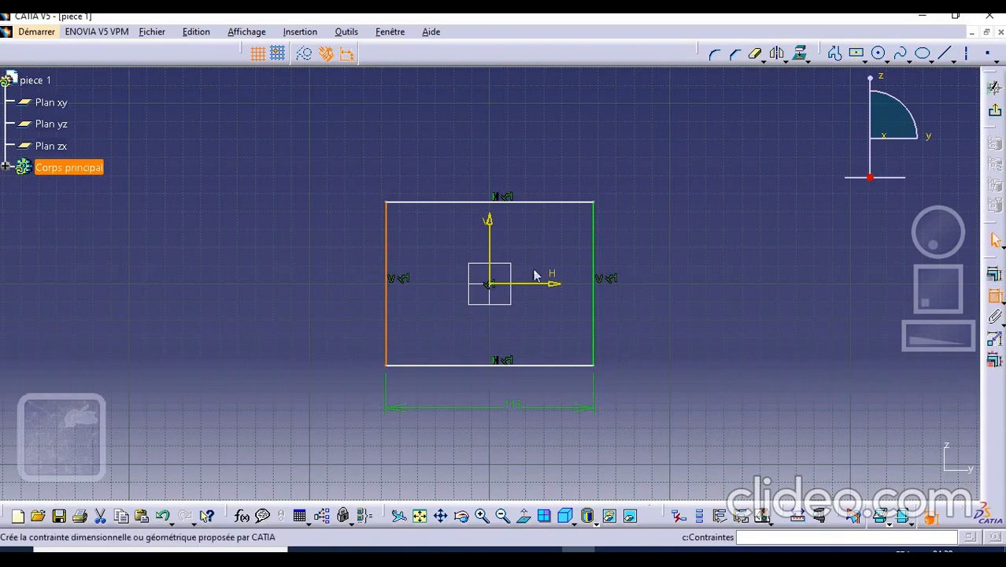
{"action": "left_click", "coordinate": [353, 267]}
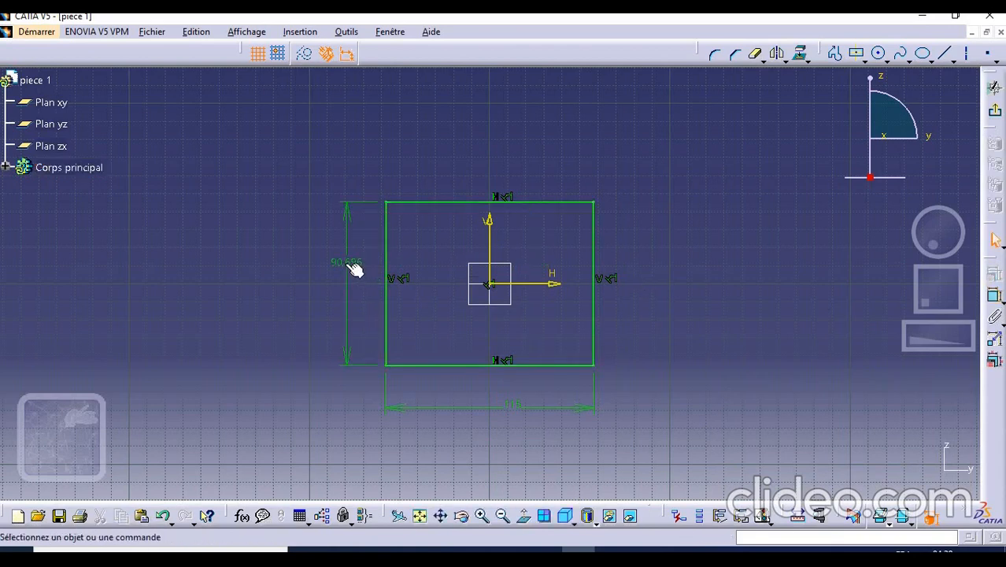
{"action": "double_click", "coordinate": [347, 262]}
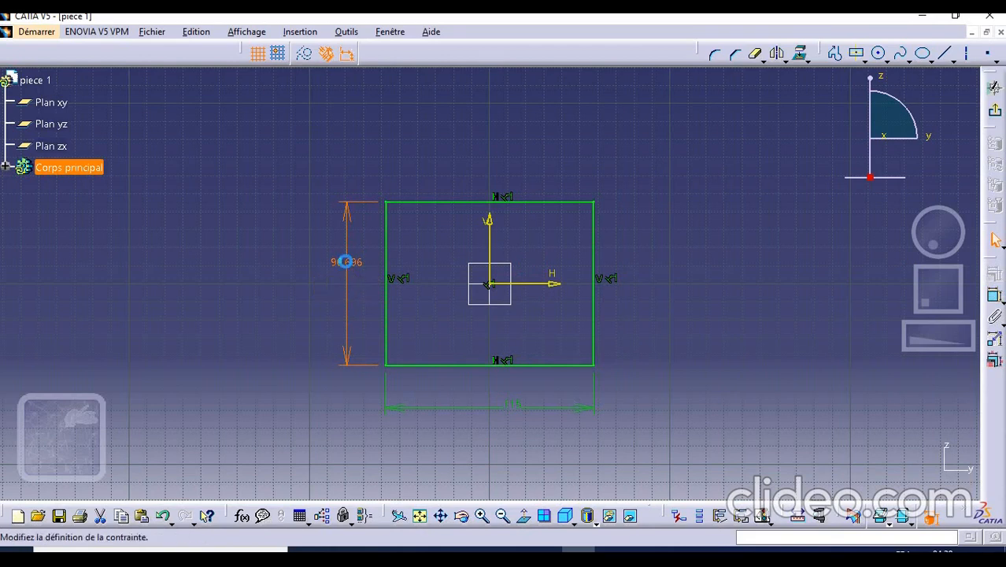
{"action": "type", "text": "50"}
{"action": "key", "text": "Return"}
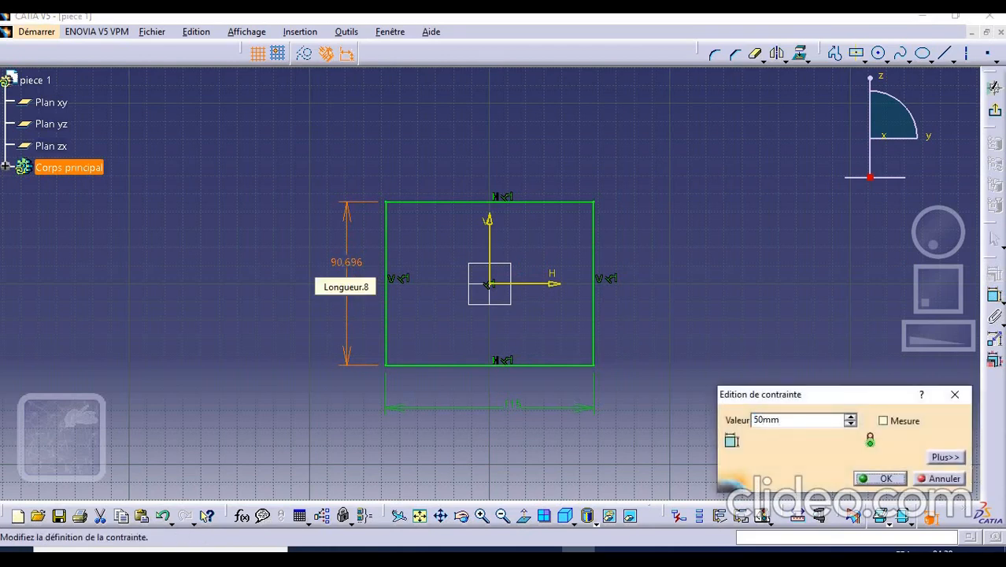
- Draw a circle of about 13.6 mm radius centred on the midpoint of the rectangle's right edge
{"action": "middle_click_drag", "start_coordinate": [528, 397], "coordinate": [551, 335]}
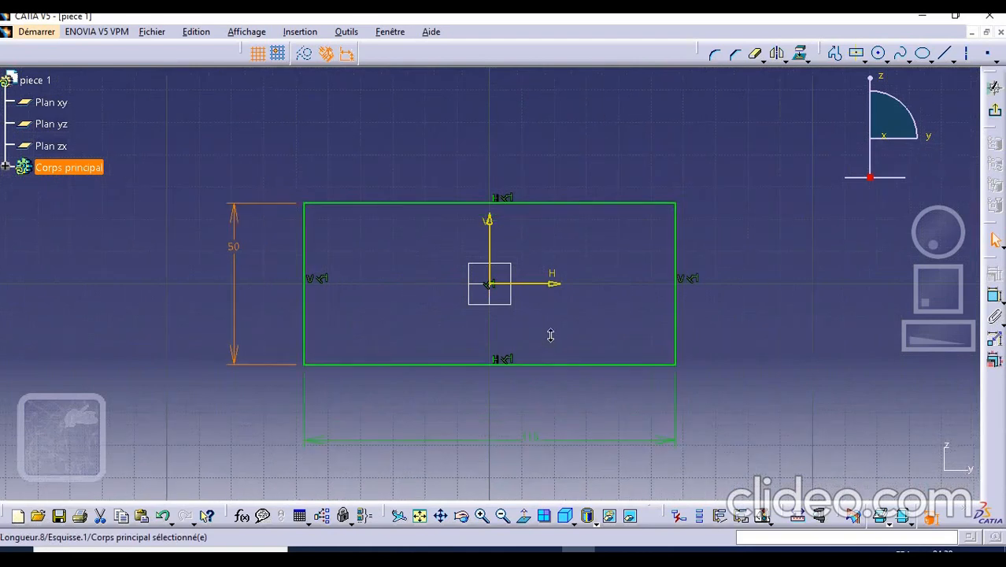
{"action": "left_click", "coordinate": [879, 54]}
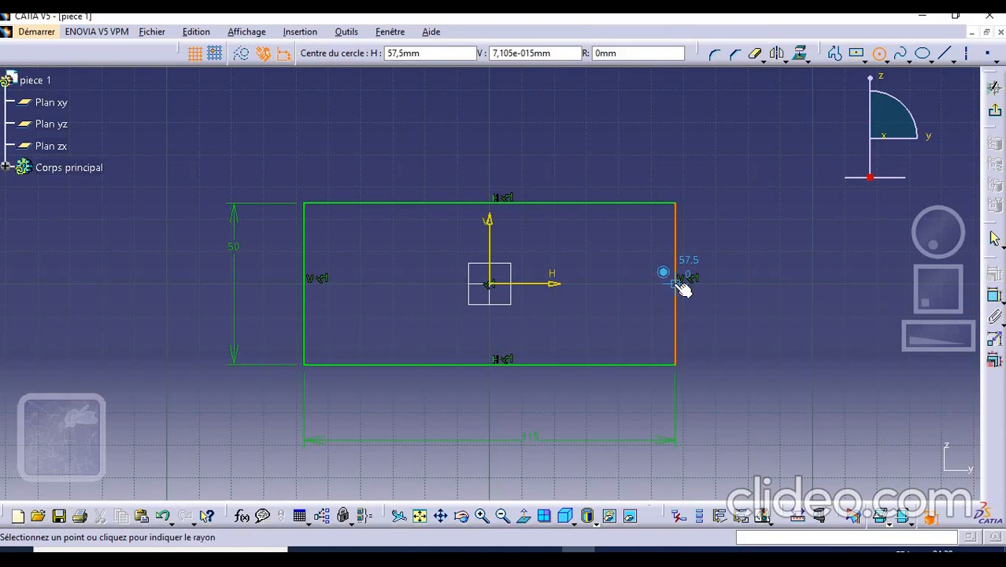
{"action": "left_click", "coordinate": [675, 282]}
{"action": "left_click", "coordinate": [706, 253]}
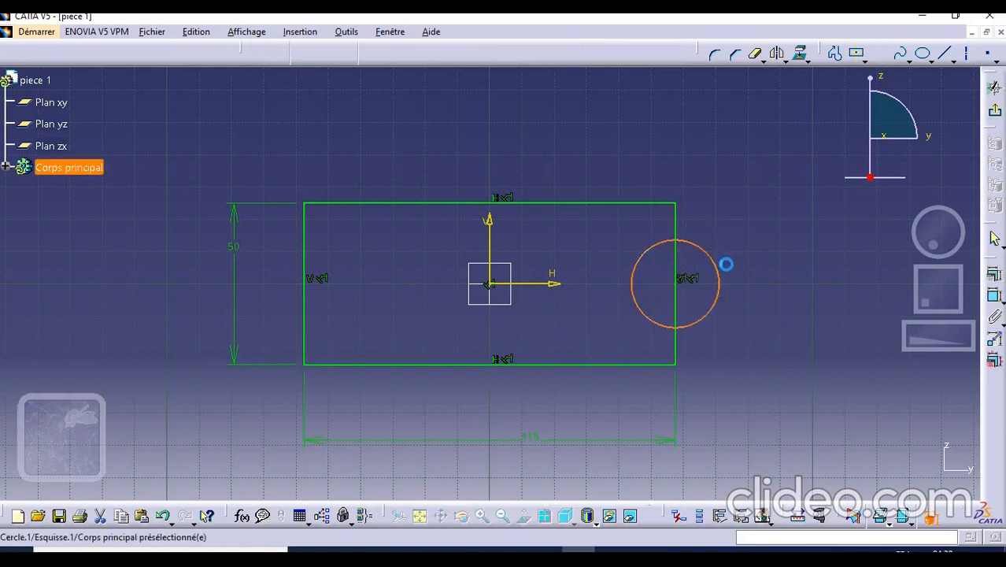
- Dimension the circle on the right edge as a radius and set it to 15 mm
{"action": "left_click", "coordinate": [993, 275]}
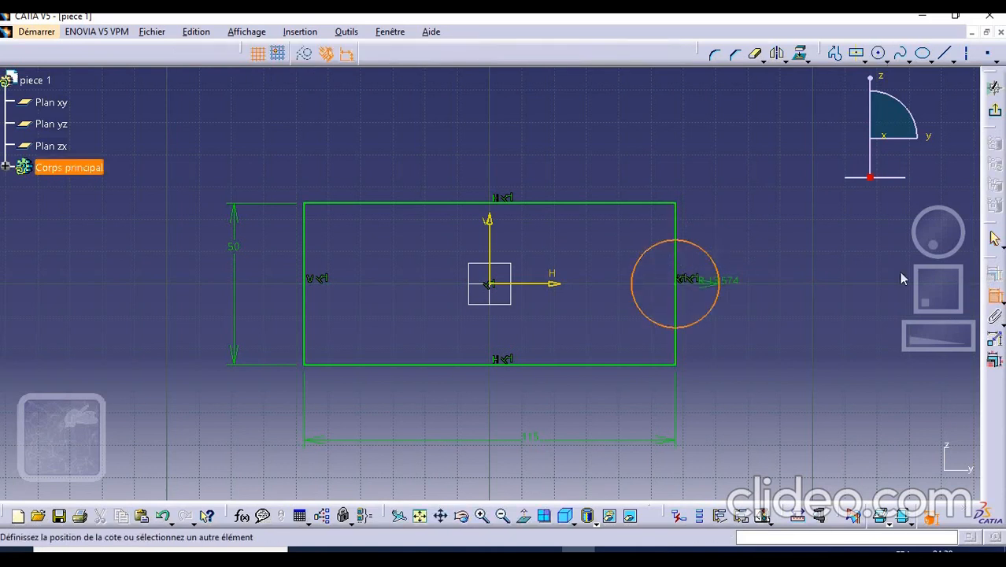
{"action": "left_click", "coordinate": [722, 223]}
{"action": "double_click", "coordinate": [726, 221]}
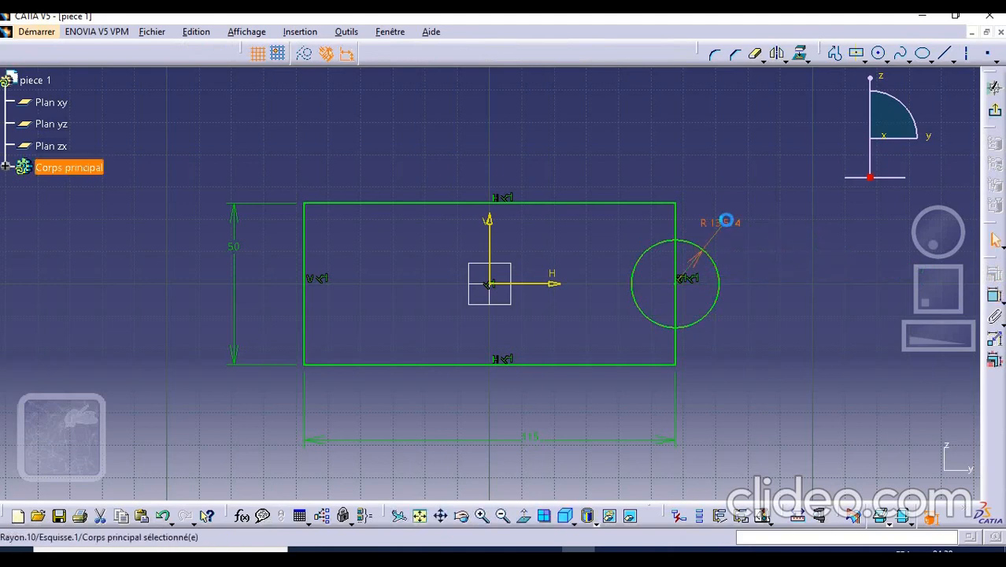
{"action": "type", "text": "15"}
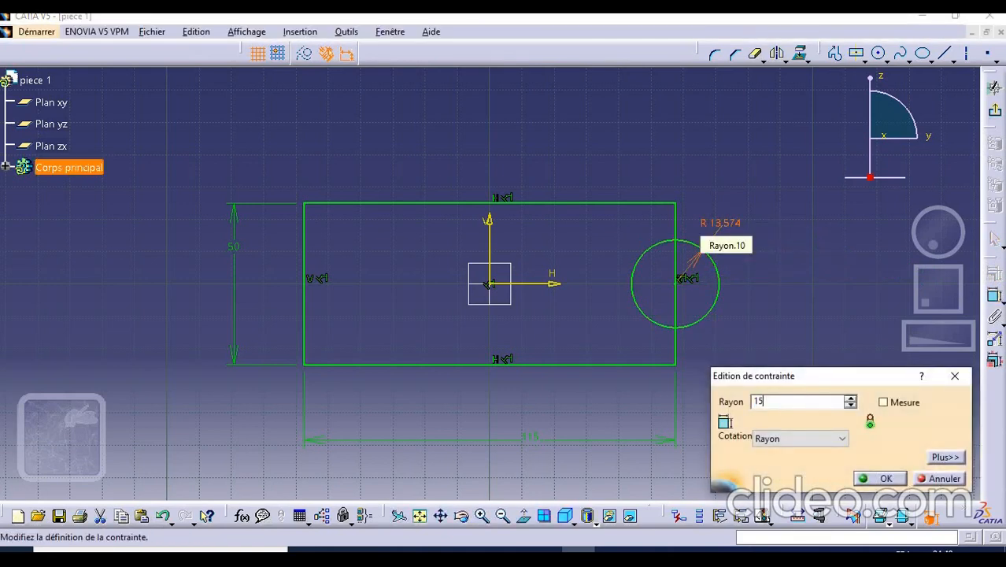
{"action": "left_click", "coordinate": [842, 441]}
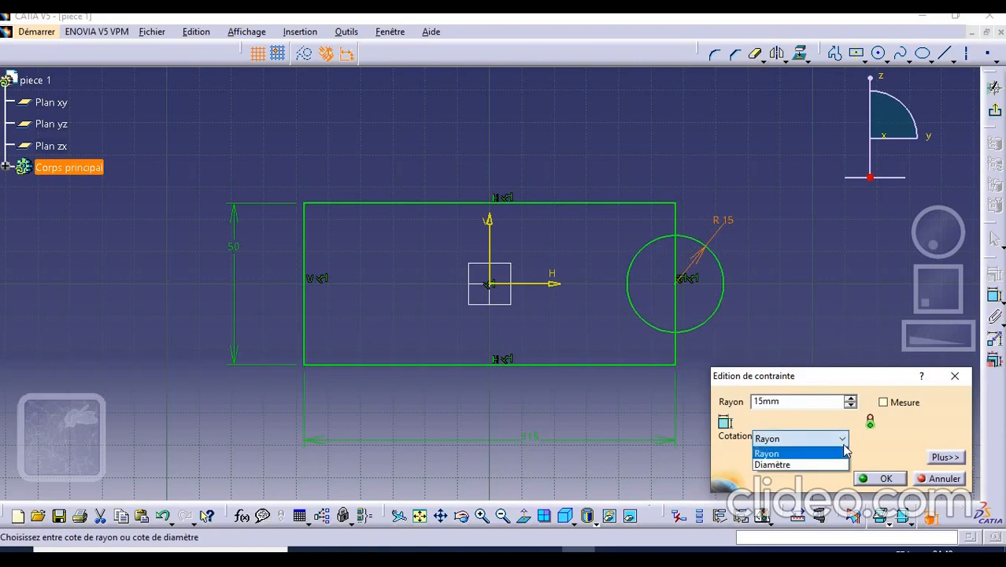
{"action": "left_click", "coordinate": [846, 452]}
{"action": "left_click", "coordinate": [883, 478]}
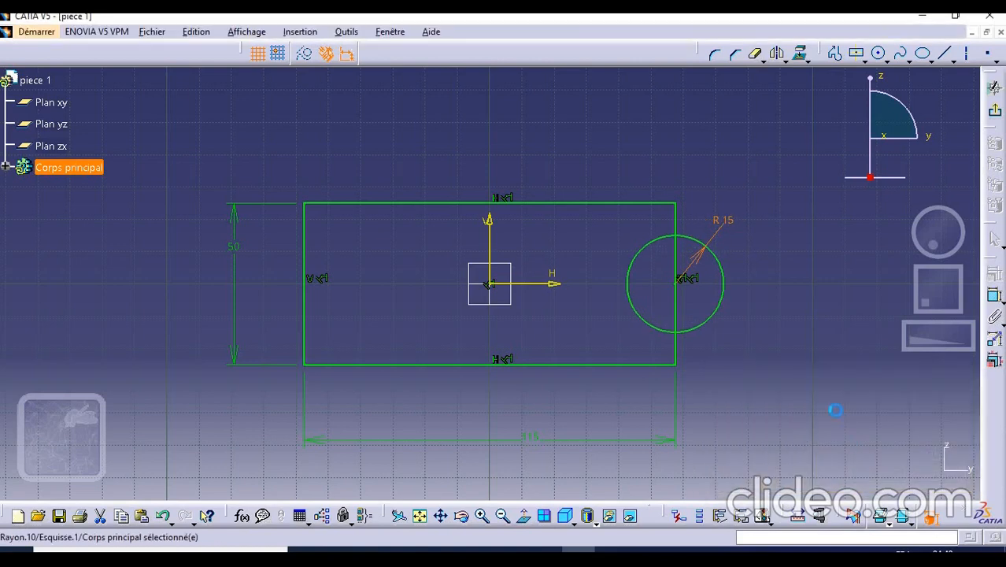
- Draw a second circle of about 8 mm radius centred on the rectangle's lower edge, near its left corner
{"action": "left_click", "coordinate": [880, 54]}
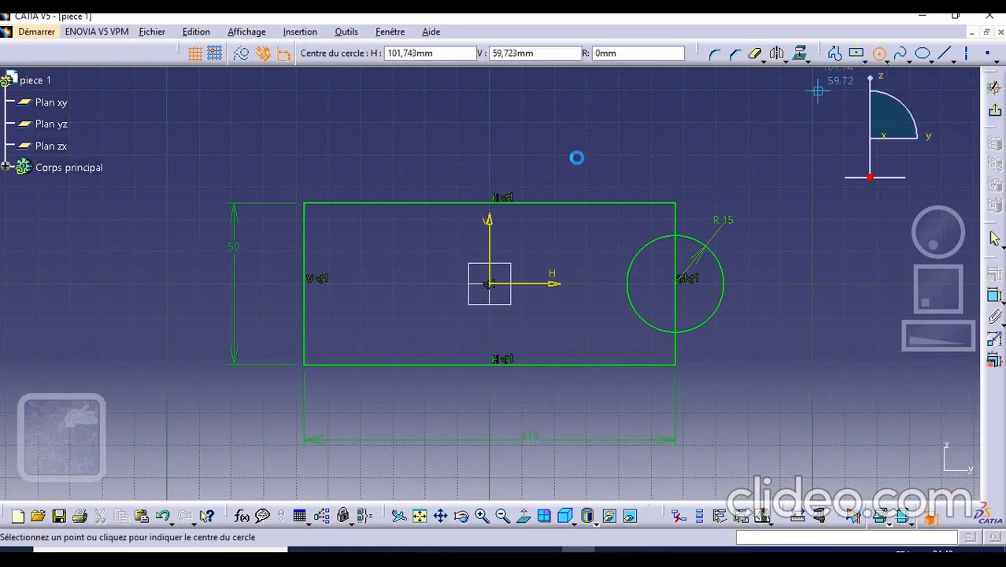
{"action": "left_click", "coordinate": [386, 363]}
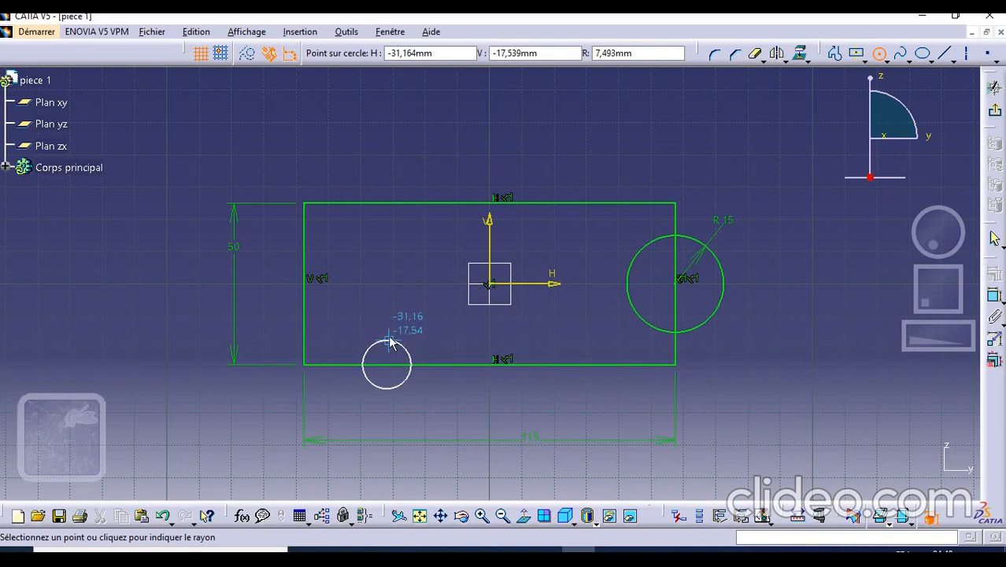
{"action": "left_click", "coordinate": [390, 339]}
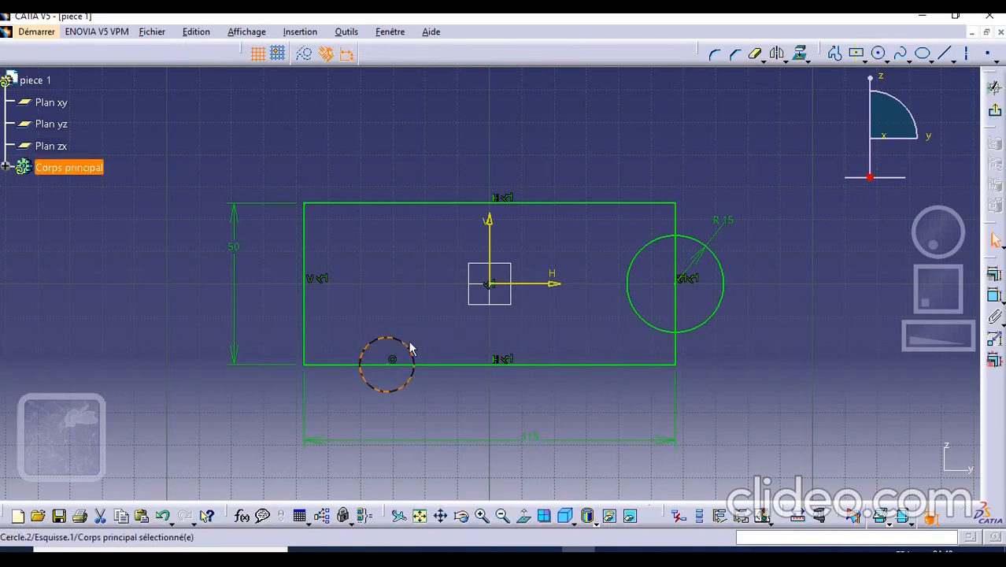
- Constrain the circle on the lower edge to be tangent to the rectangle's left vertical edge
{"action": "left_click", "coordinate": [303, 314], "text": "ctrl"}
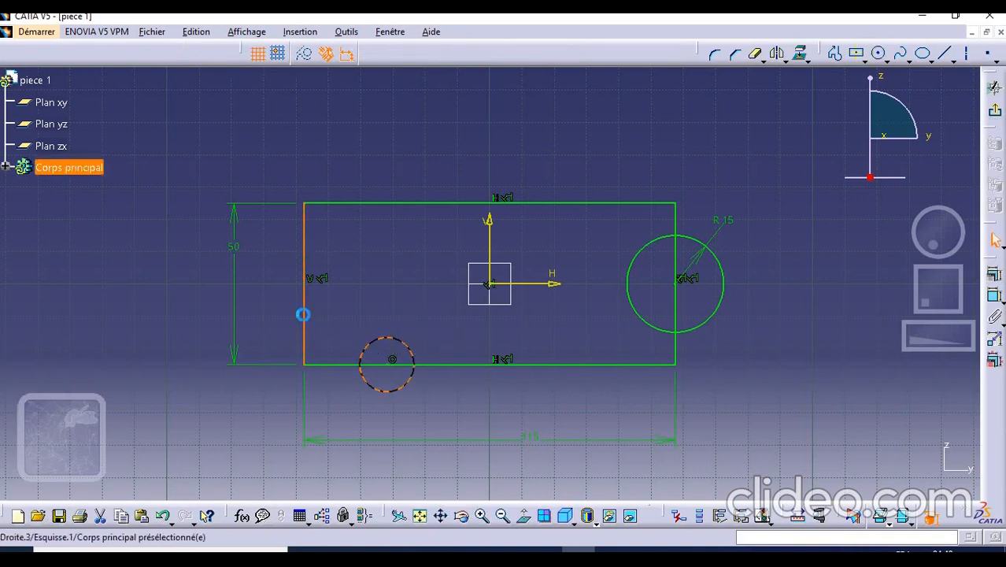
{"action": "left_click", "coordinate": [991, 277]}
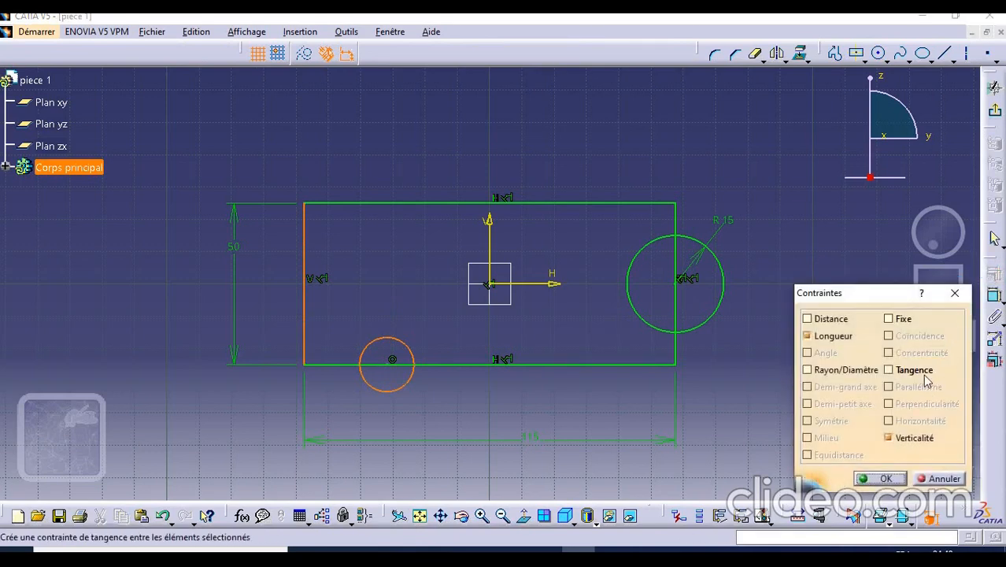
{"action": "left_click", "coordinate": [915, 370]}
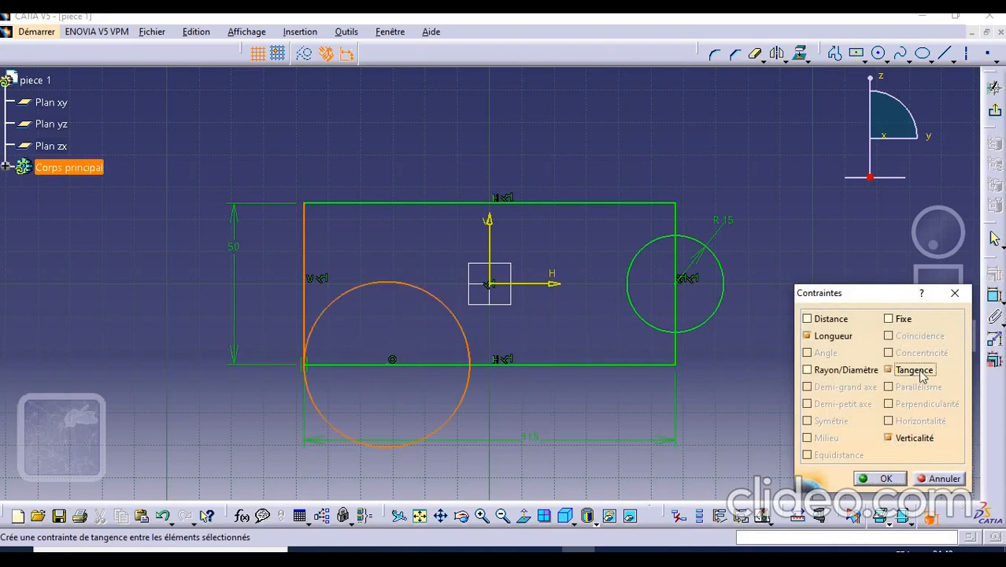
{"action": "left_click", "coordinate": [886, 478]}
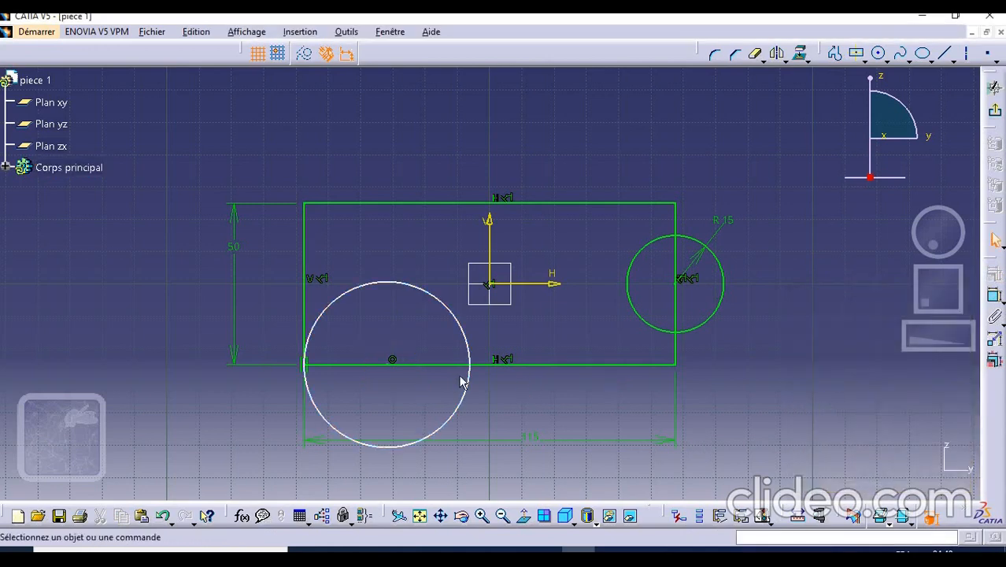
- Dimension the radius of the circle on the lower edge and set it to 25 mm
{"action": "left_click", "coordinate": [993, 297]}
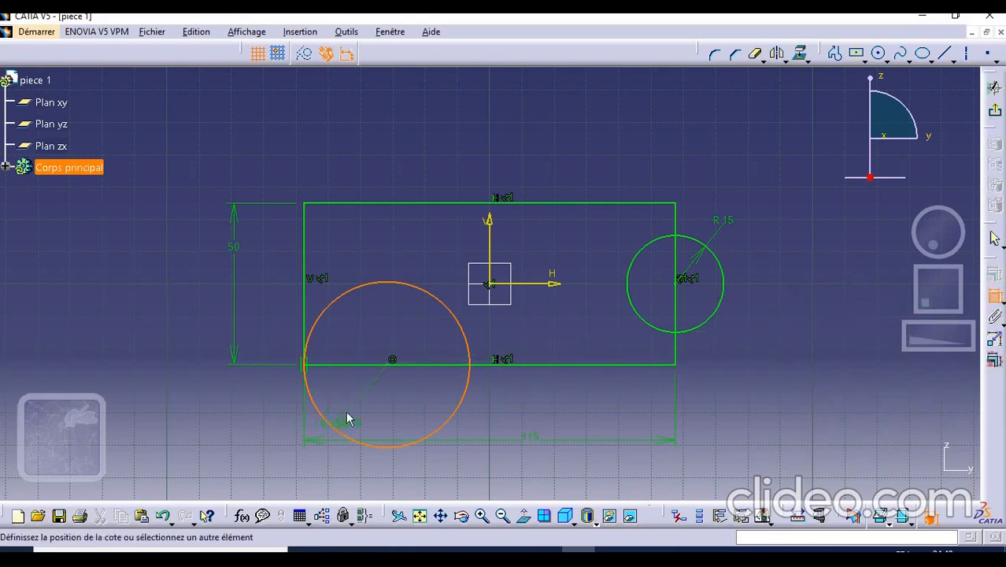
{"action": "left_click", "coordinate": [345, 336]}
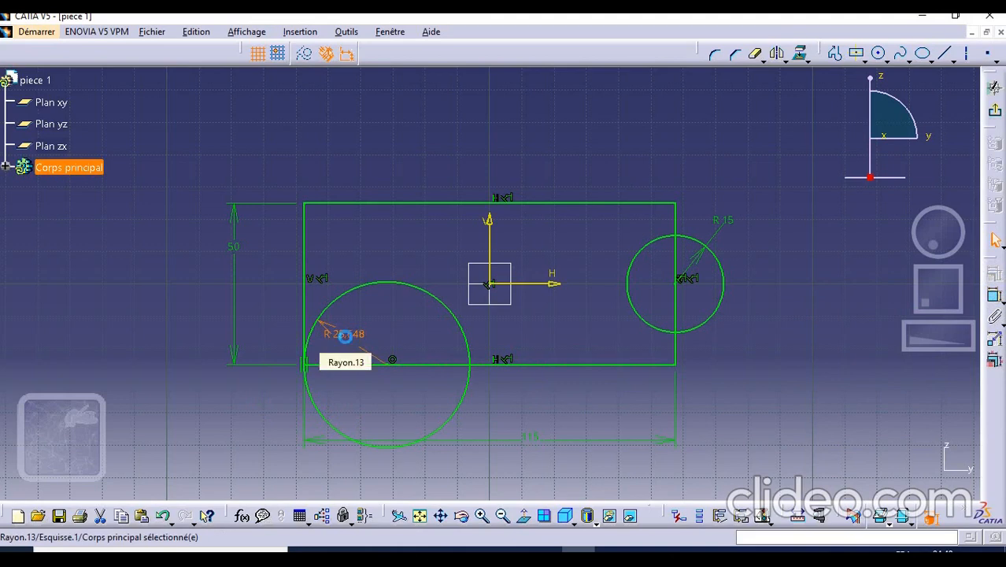
{"action": "type", "text": "25"}
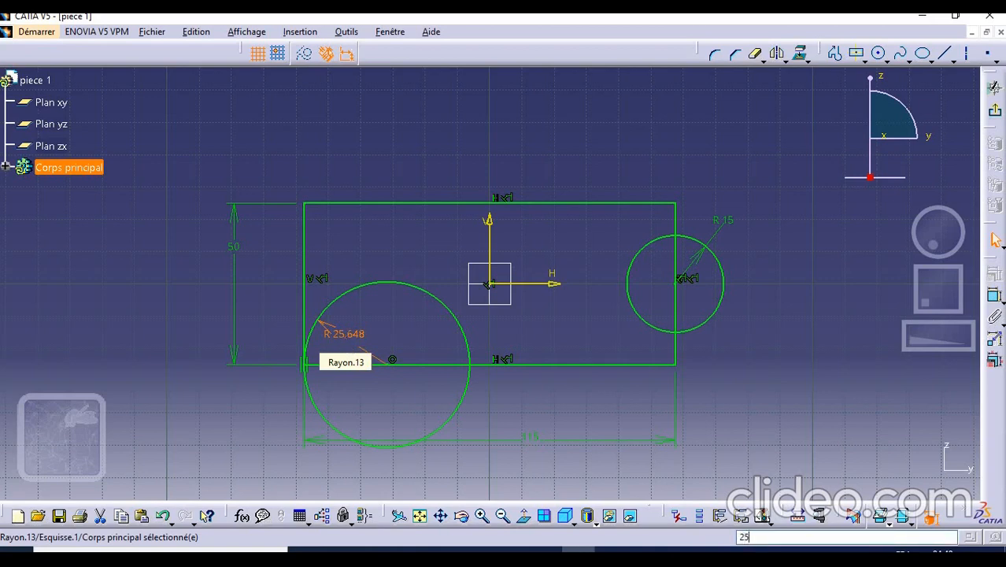
{"action": "double_click", "coordinate": [347, 344]}
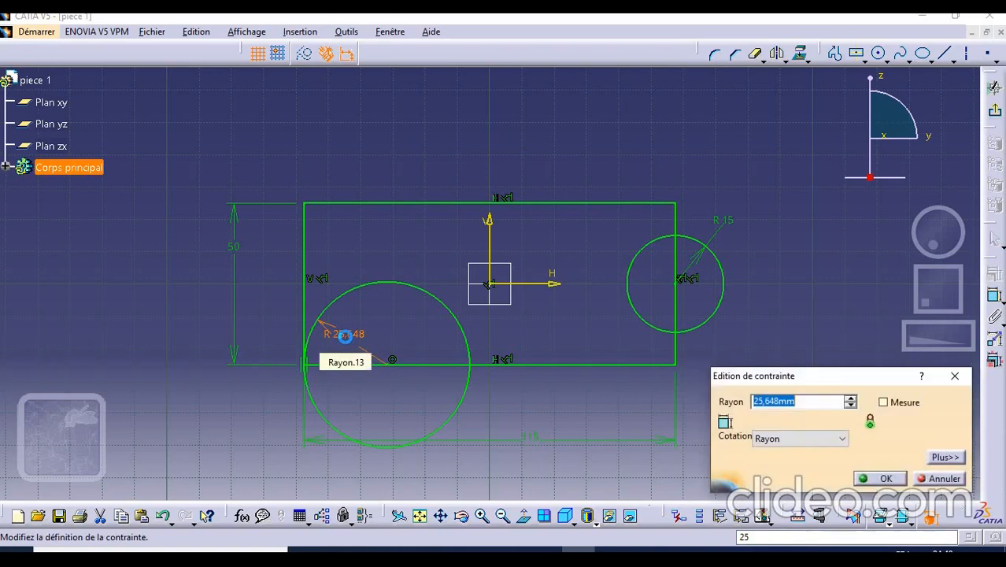
{"action": "type", "text": "25"}
{"action": "key", "text": "Return"}
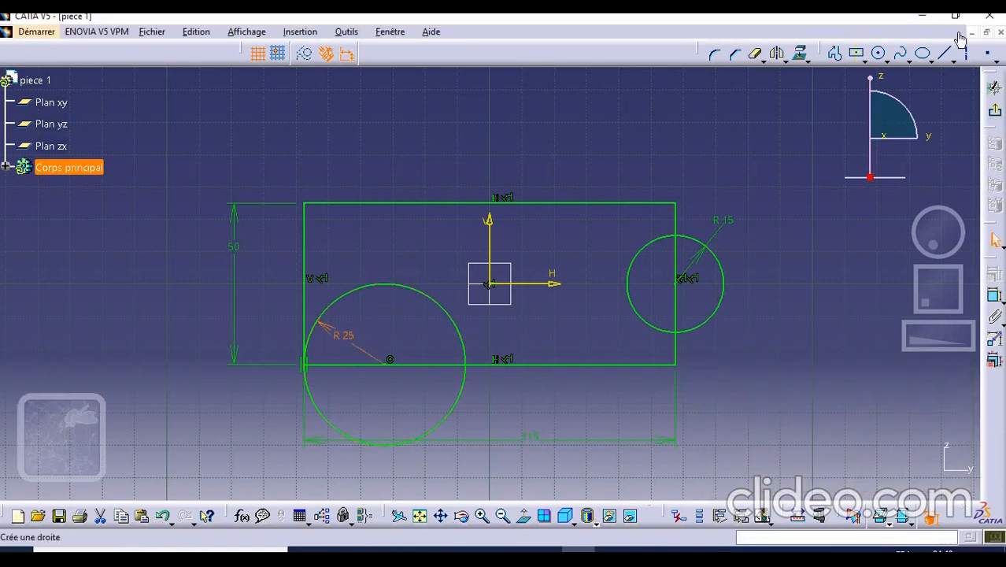
- Draw a 50 mm vertical line from the centre of the R25 circle up to the rectangle's upper edge
{"action": "left_click", "coordinate": [946, 55]}
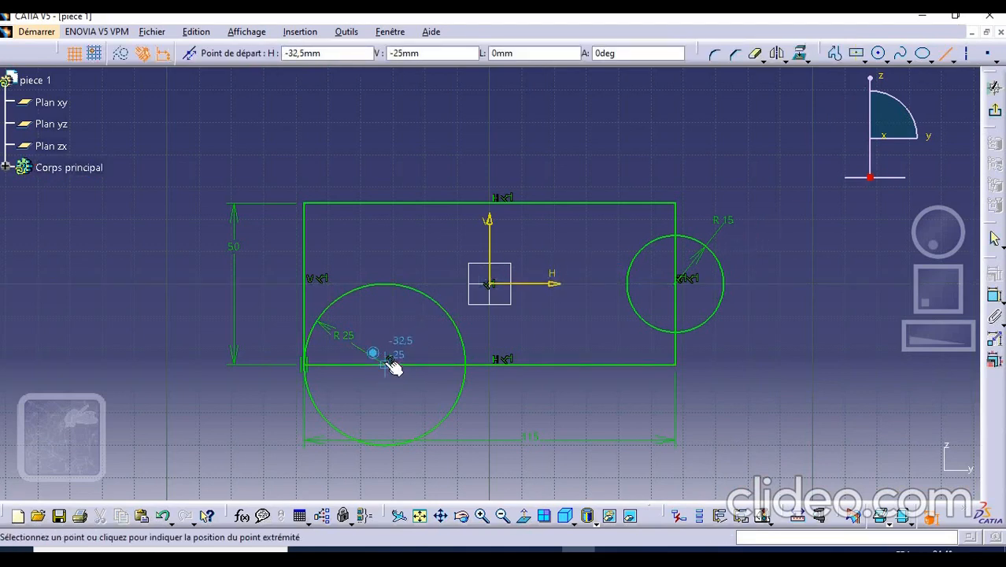
{"action": "left_click", "coordinate": [389, 360]}
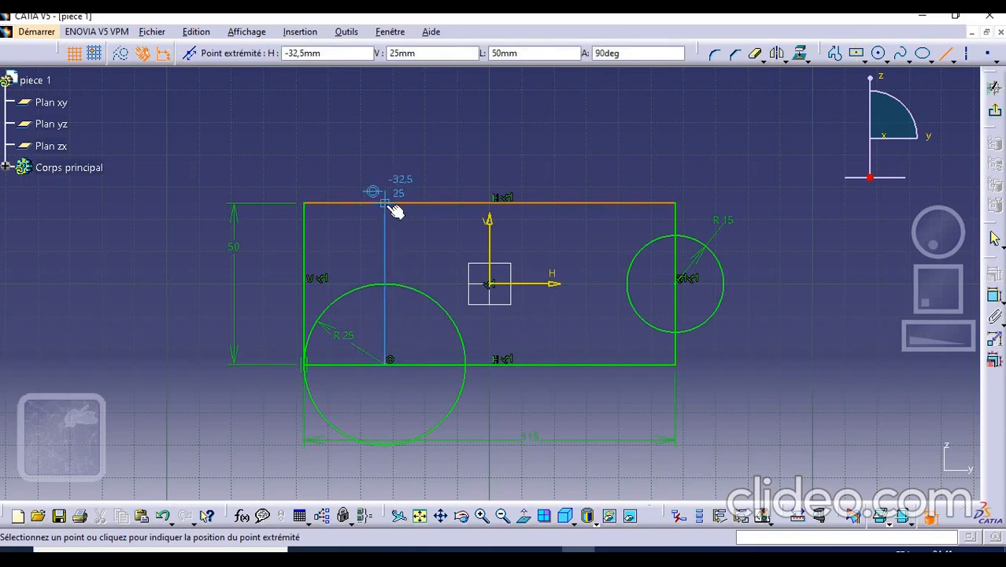
{"action": "left_click", "coordinate": [387, 204]}
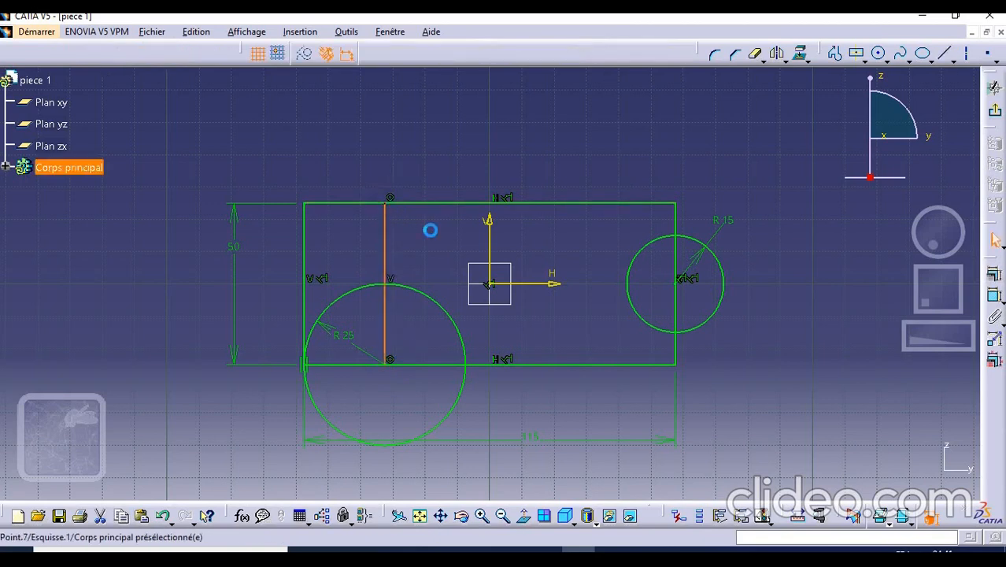
{"action": "left_click", "coordinate": [561, 245]}
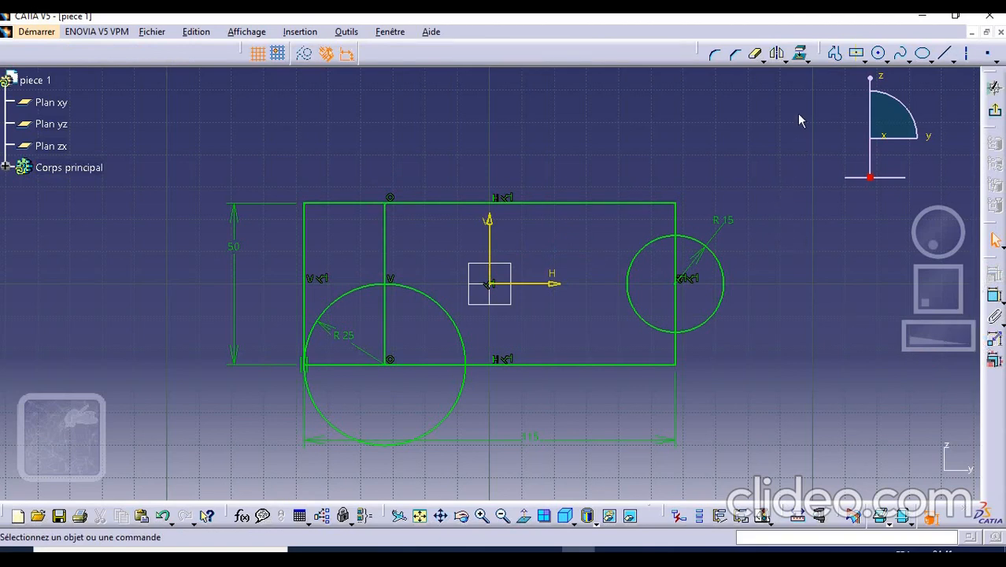
- Sketch an open three-segment trapezoidal profile about 12 mm high on the lower edge, ending about 8 mm from the right edge
{"action": "left_click", "coordinate": [836, 55]}
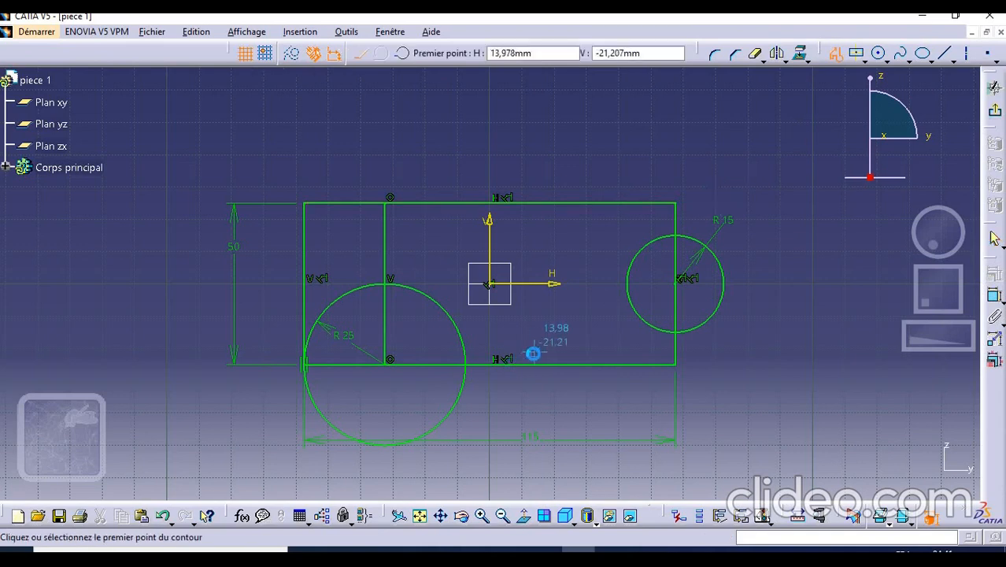
{"action": "left_click", "coordinate": [483, 364]}
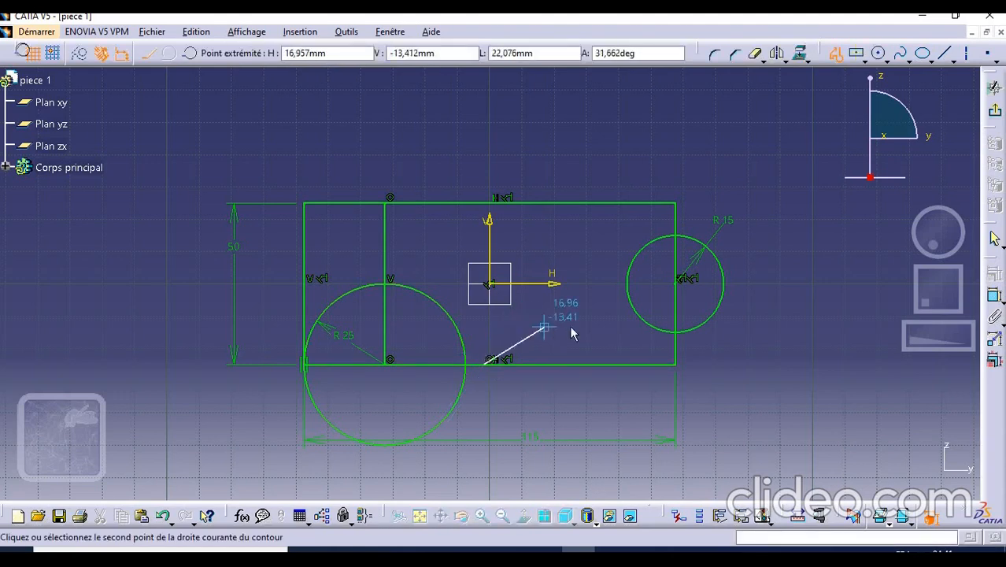
{"action": "left_click", "coordinate": [545, 326]}
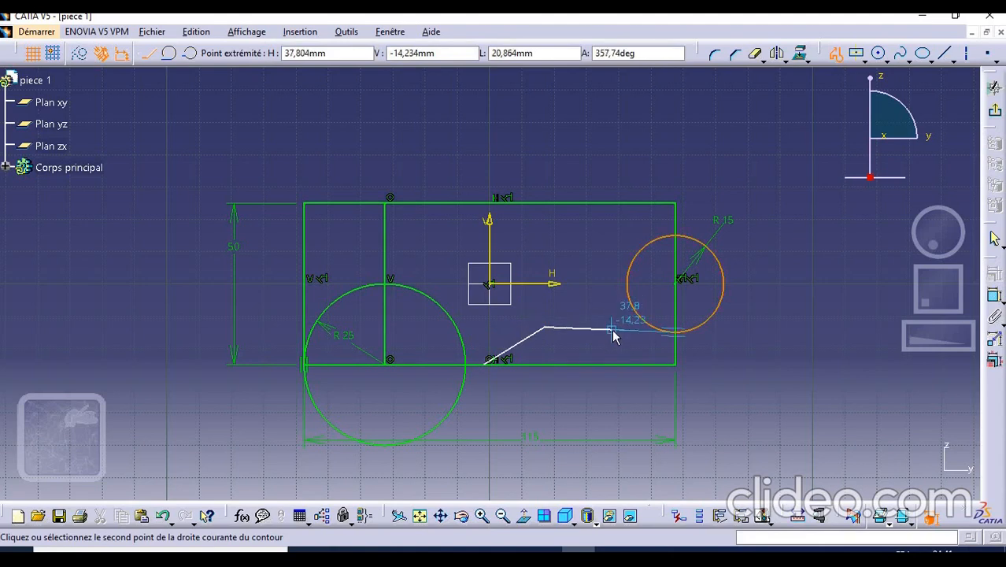
{"action": "left_click", "coordinate": [610, 329]}
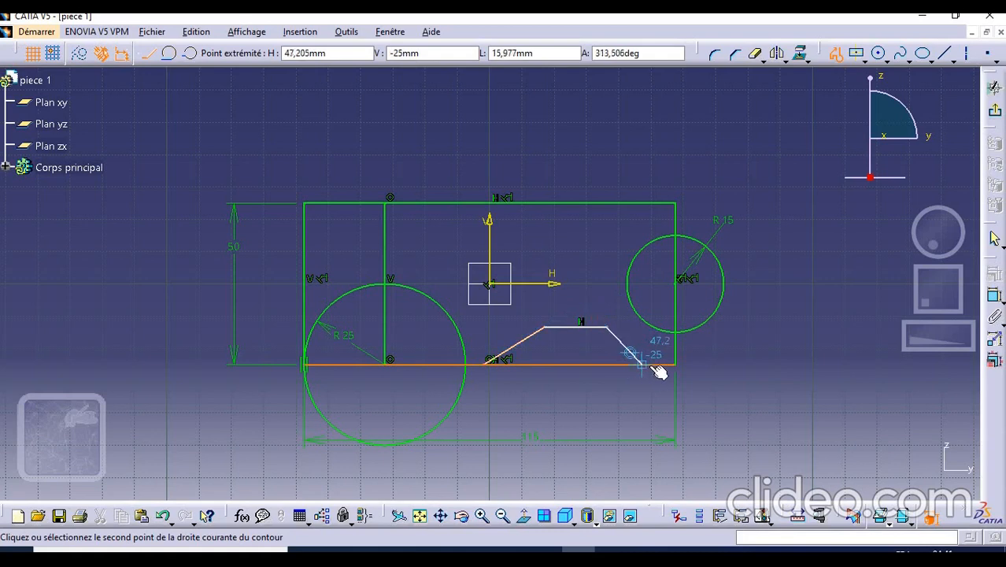
{"action": "left_click", "coordinate": [650, 364]}
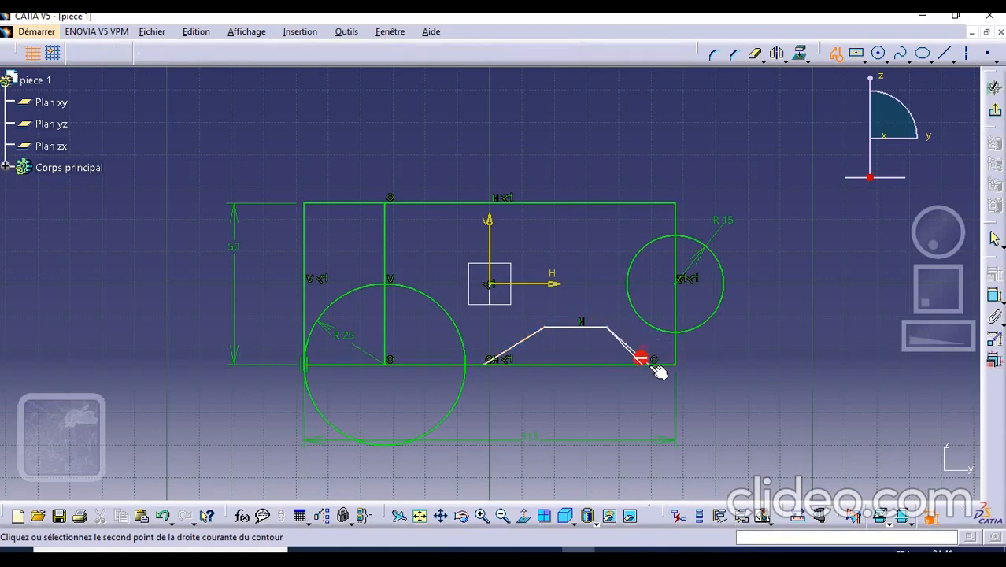
{"action": "left_click", "coordinate": [836, 55]}
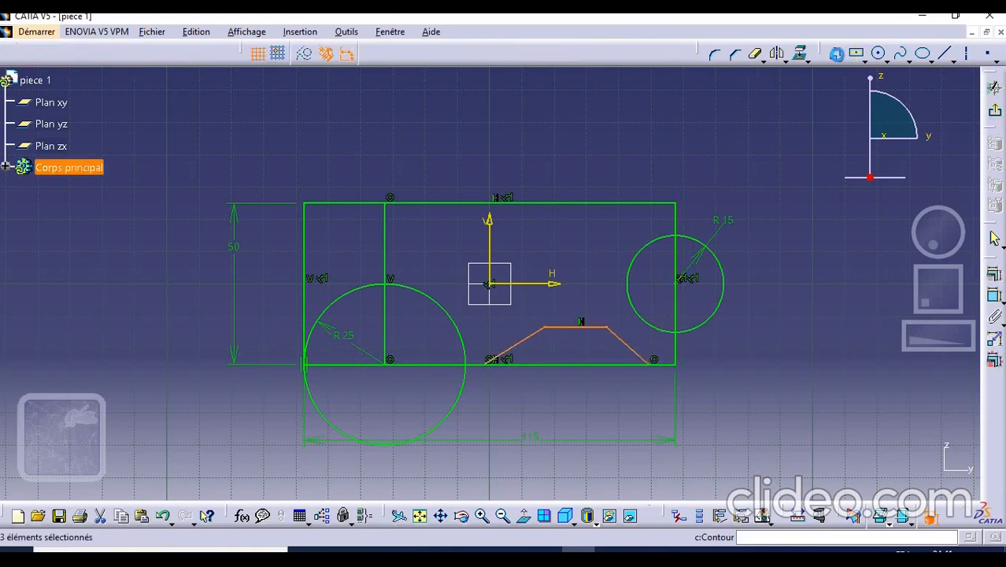
{"action": "left_click", "coordinate": [804, 236]}
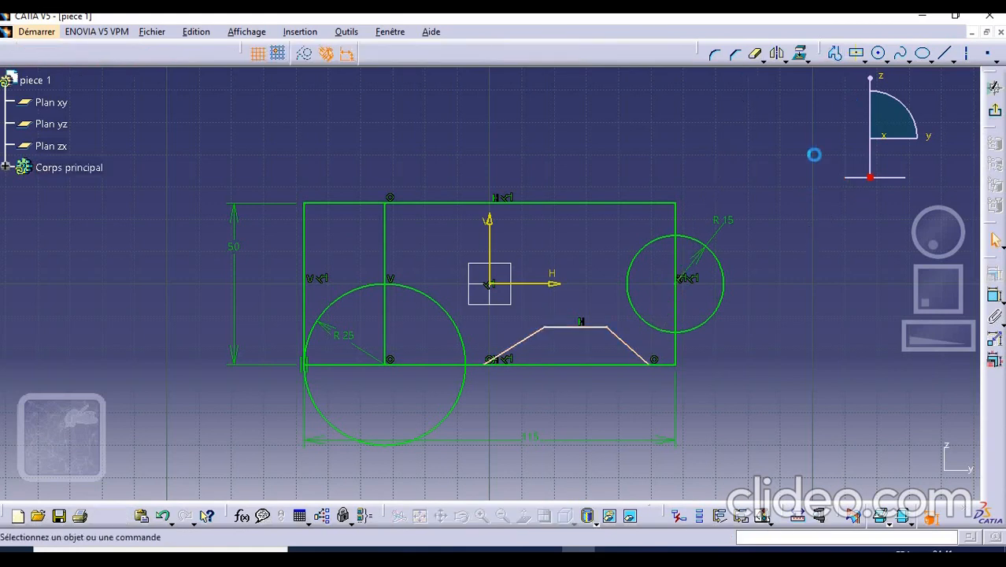
- Trim the vertical line inside the R25 circle and that circle's unwanted arcs, keeping only its upper-left quarter
{"action": "left_click", "coordinate": [754, 60]}
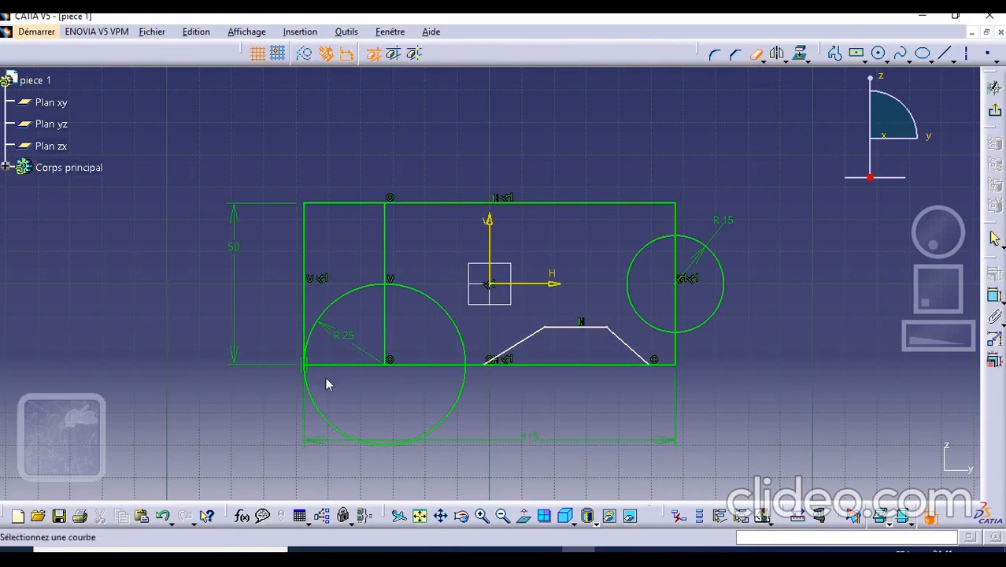
{"action": "left_click", "coordinate": [385, 321]}
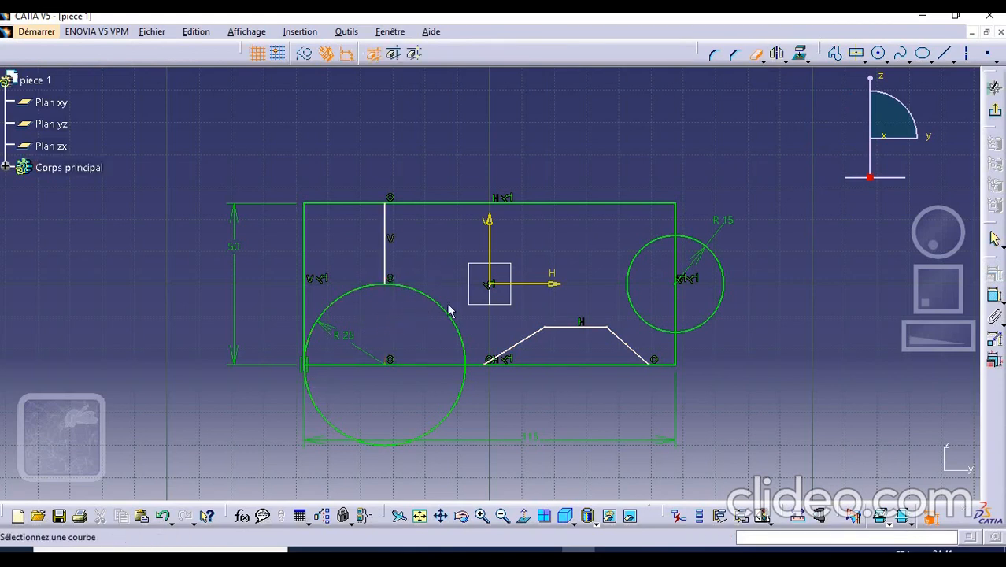
{"action": "left_click", "coordinate": [461, 328]}
{"action": "left_click", "coordinate": [434, 433]}
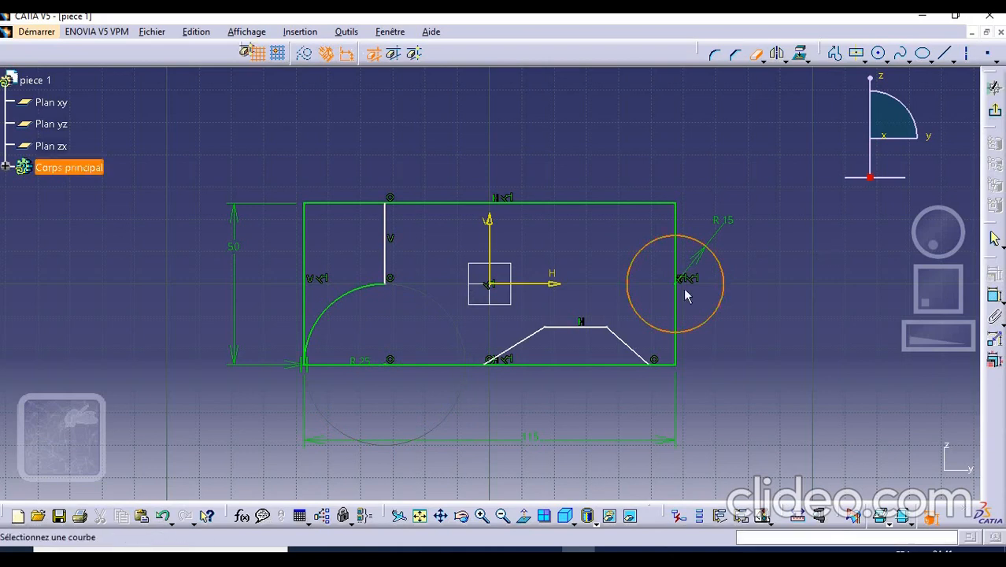
- Trim the outer half of the R15 circle and the right edge segment inside it, accepting the midpoint constraint change
{"action": "left_click", "coordinate": [722, 275]}
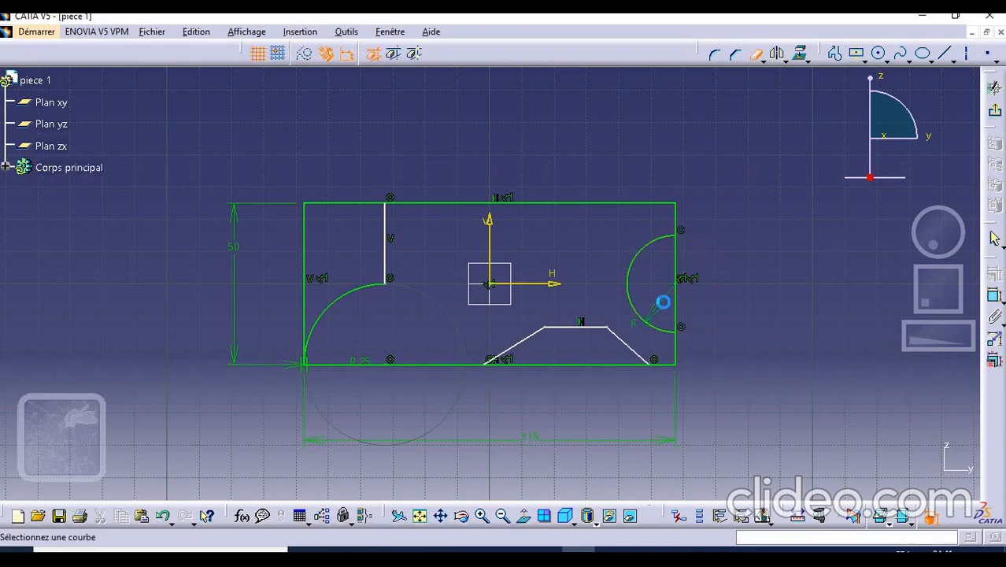
{"action": "left_click", "coordinate": [674, 259]}
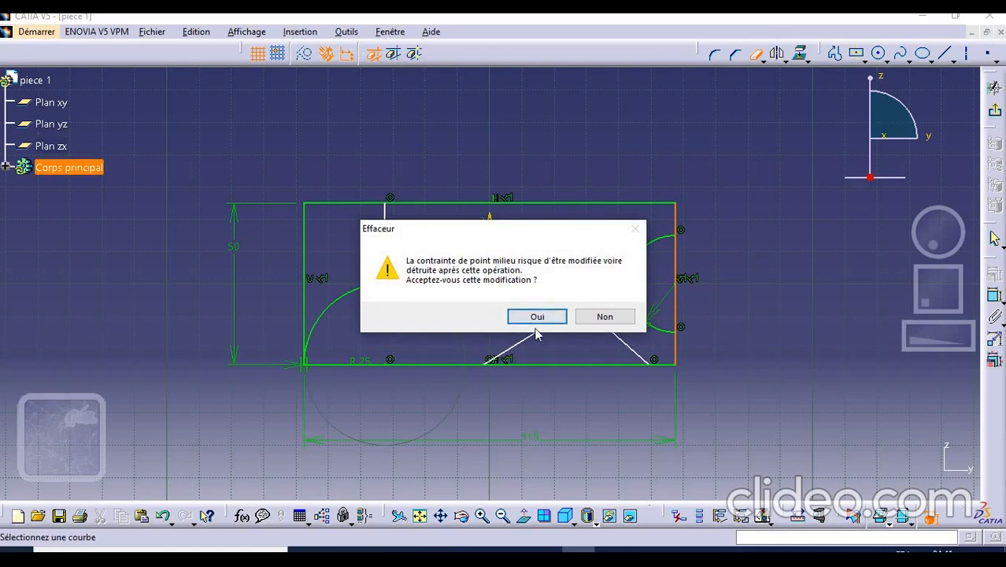
{"action": "left_click", "coordinate": [537, 321]}
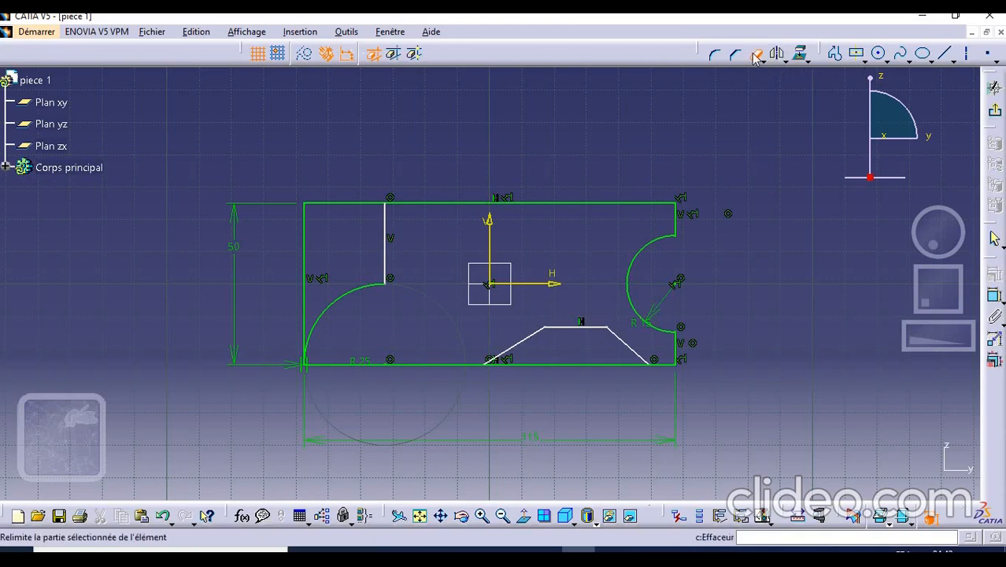
- Dimension the distance from the trapezoid's lower right endpoint to the rectangle's right edge and set it to 15 mm
{"action": "left_click", "coordinate": [653, 360]}
{"action": "mouse_move", "coordinate": [658, 373]}
{"action": "middle_mouse_down"}
{"action": "mouse_move", "coordinate": [651, 348]}
{"action": "mouse_move", "coordinate": [607, 327]}
{"action": "middle_mouse_up"}
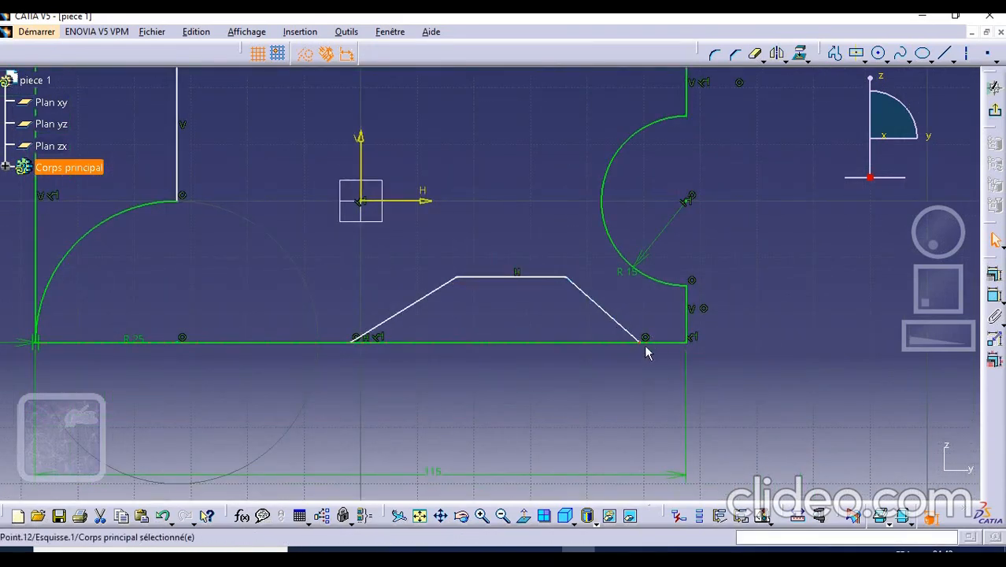
{"action": "left_click", "coordinate": [688, 319], "text": "ctrl"}
{"action": "middle_click_drag", "start_coordinate": [714, 334], "coordinate": [781, 418], "text": "ctrl"}
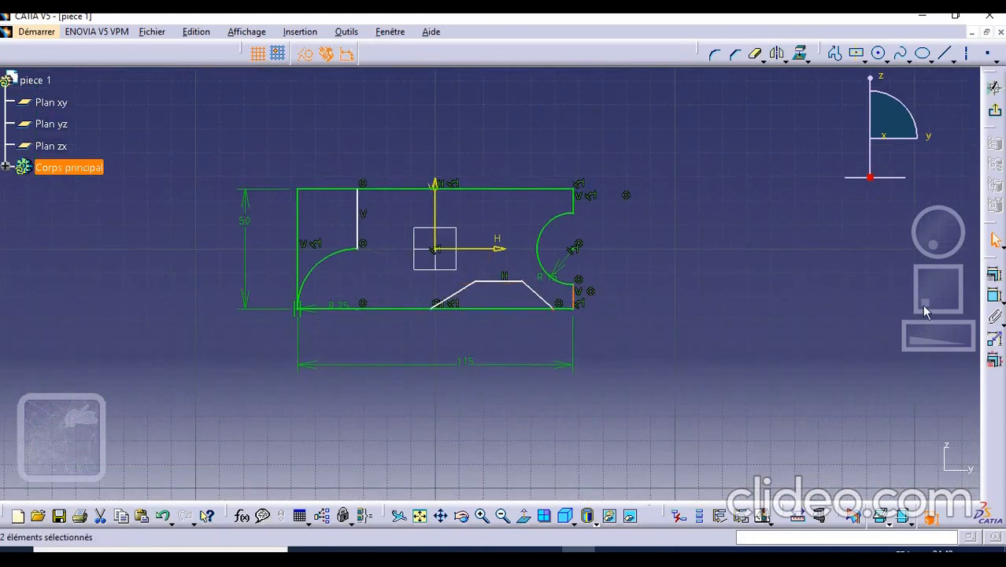
{"action": "left_click", "coordinate": [994, 295]}
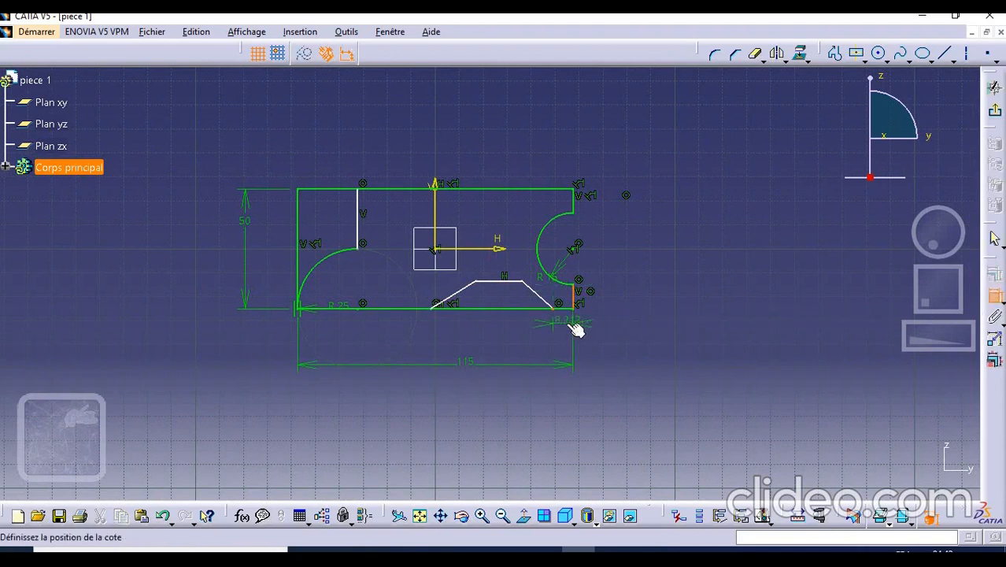
{"action": "left_click", "coordinate": [566, 321]}
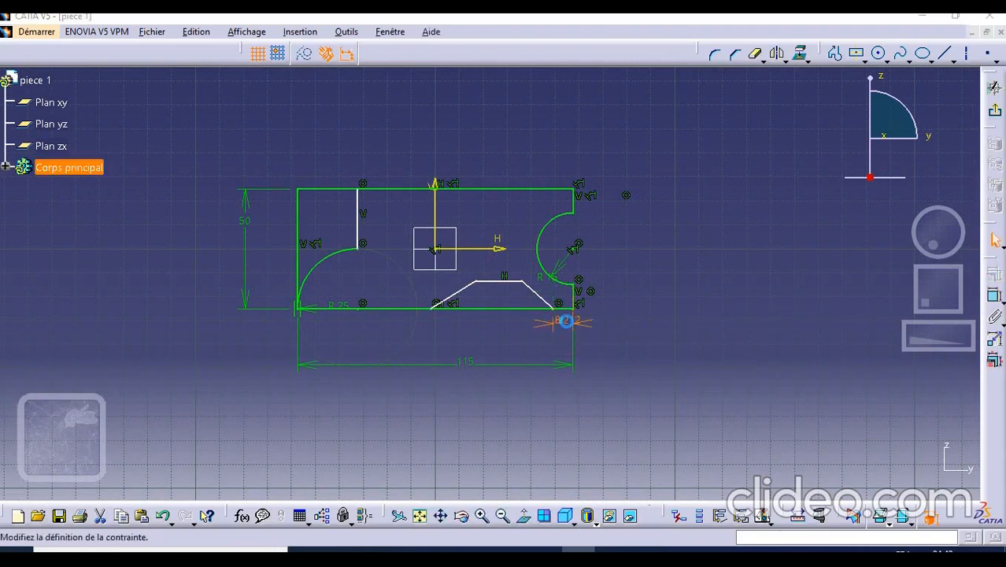
{"action": "double_click", "coordinate": [566, 321]}
{"action": "type", "text": "15"}
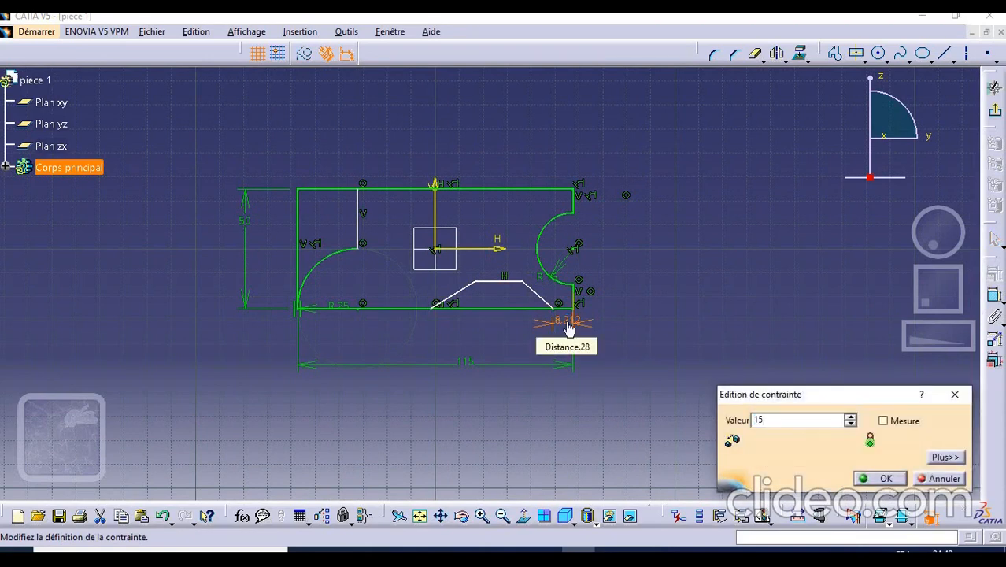
{"action": "key", "text": "Return"}
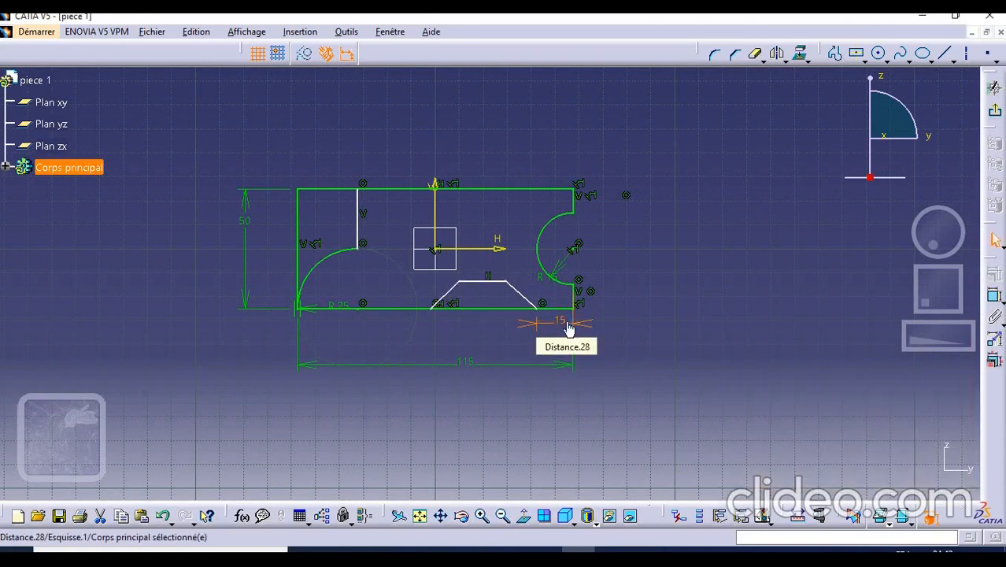
- Dimension the distance between the trapezoid's upper line and the rectangle's lower edge and set it to 10 mm
{"action": "mouse_move", "coordinate": [542, 319]}
{"action": "middle_mouse_down"}
{"action": "mouse_move", "coordinate": [540, 329]}
{"action": "mouse_move", "coordinate": [541, 280]}
{"action": "middle_mouse_up"}
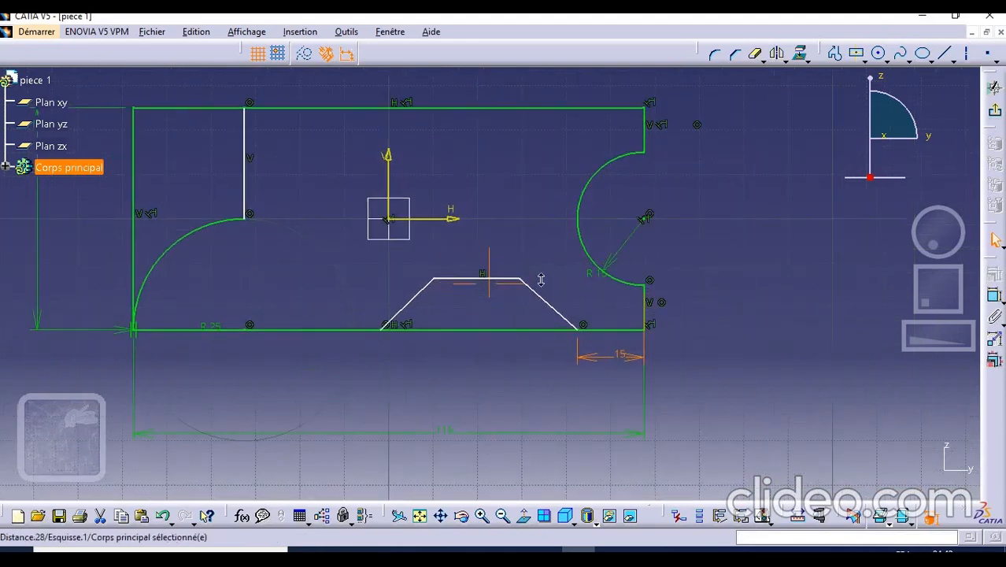
{"action": "left_click", "coordinate": [477, 279]}
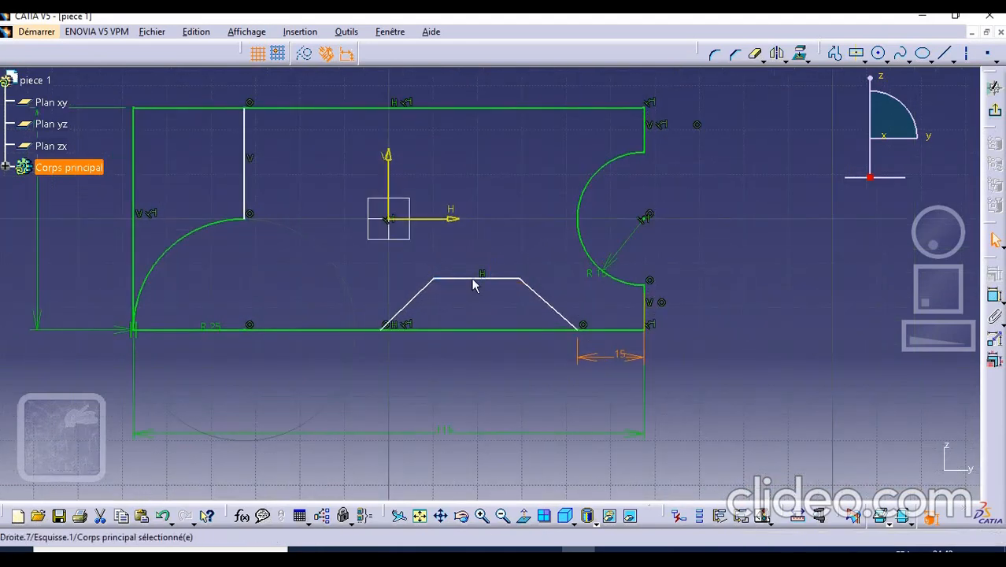
{"action": "left_click", "coordinate": [495, 332], "text": "ctrl"}
{"action": "left_click", "coordinate": [993, 274]}
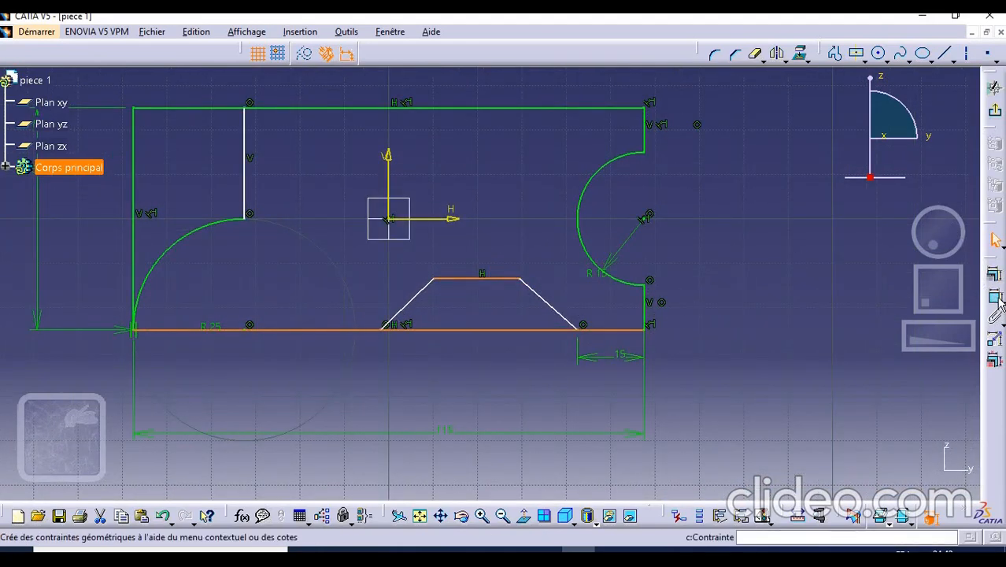
{"action": "left_click", "coordinate": [498, 354]}
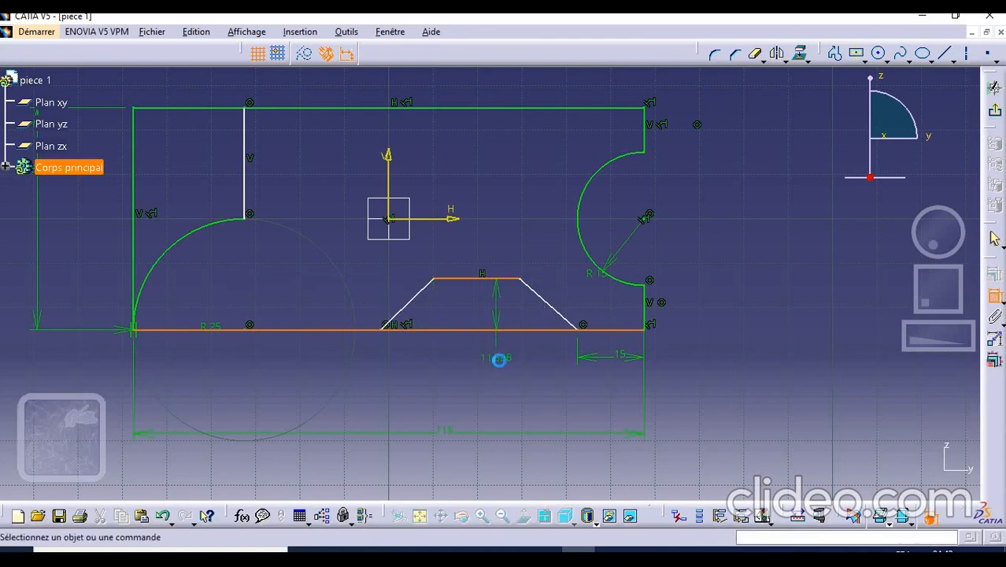
{"action": "left_click", "coordinate": [506, 354]}
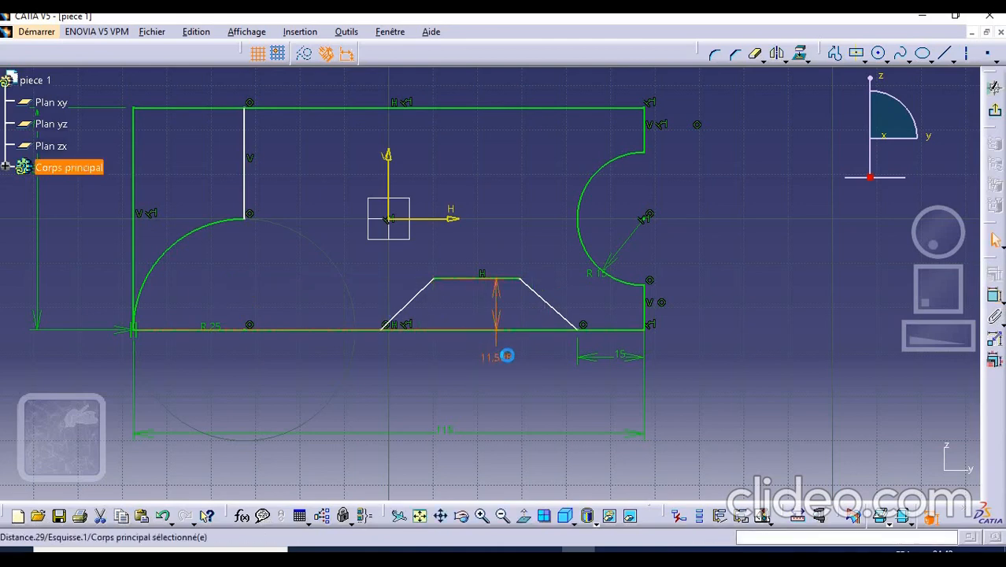
{"action": "double_click", "coordinate": [508, 360]}
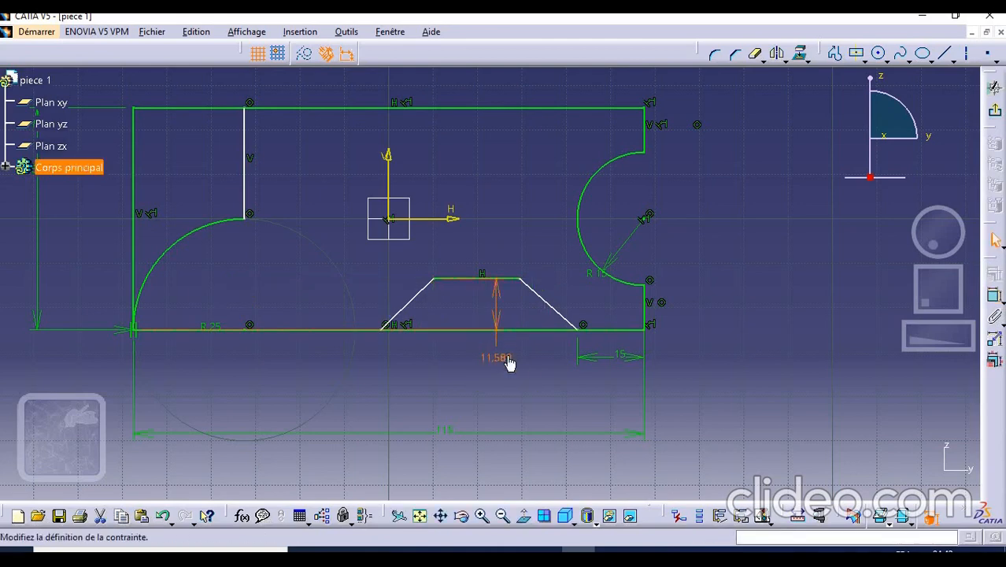
{"action": "type", "text": "1"}
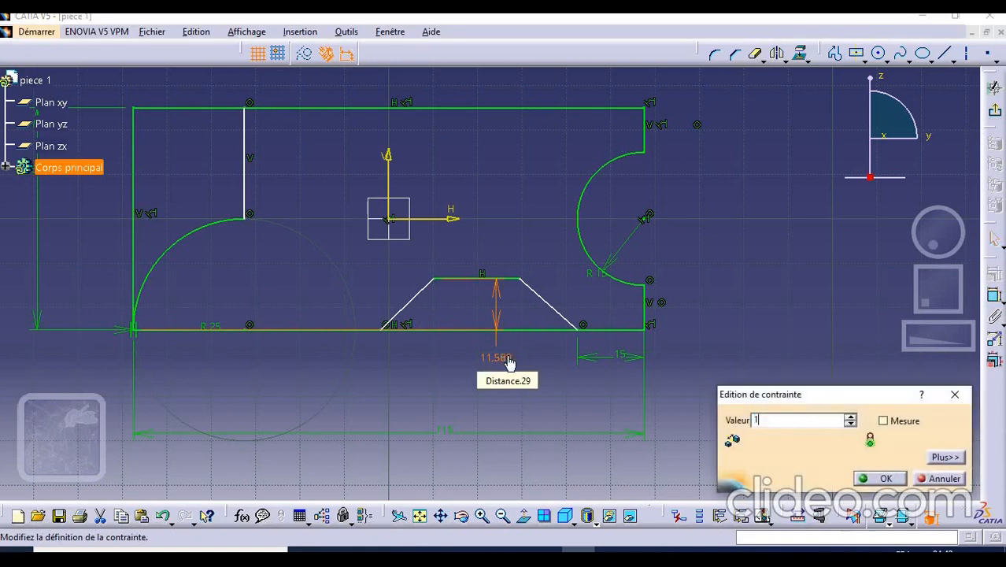
{"action": "type", "text": "0"}
{"action": "key", "text": "Return"}
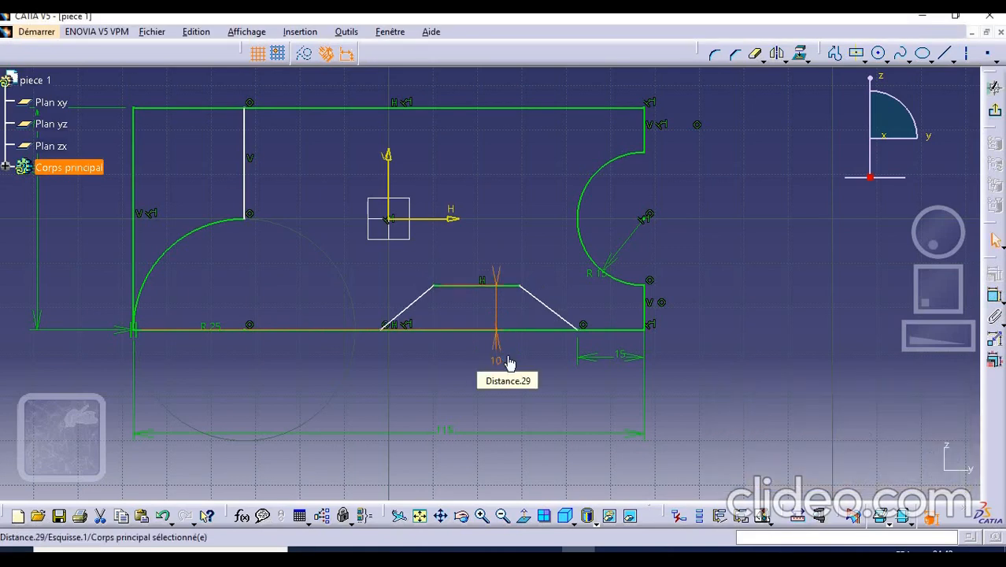
- Dimension the inner angle between the trapezoid's right slanted line and the rectangle's lower edge and set it to 45°
{"action": "left_click", "coordinate": [555, 312]}
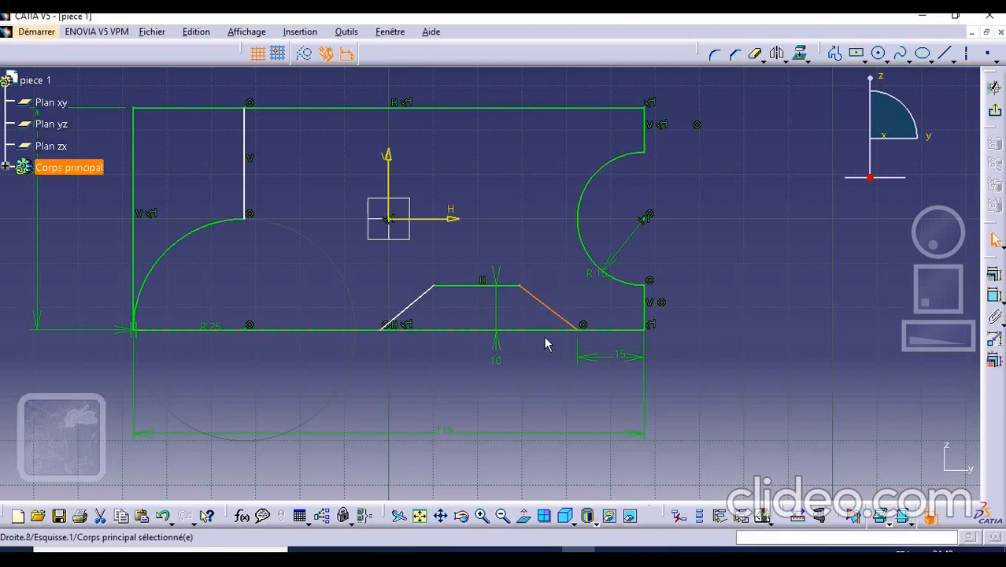
{"action": "left_click", "coordinate": [546, 330], "text": "ctrl"}
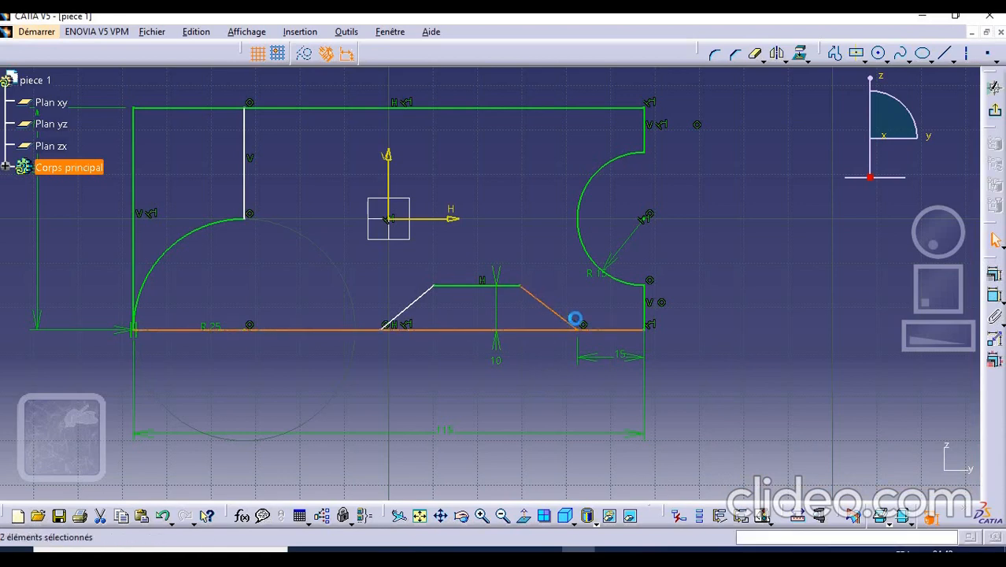
{"action": "left_click", "coordinate": [994, 296]}
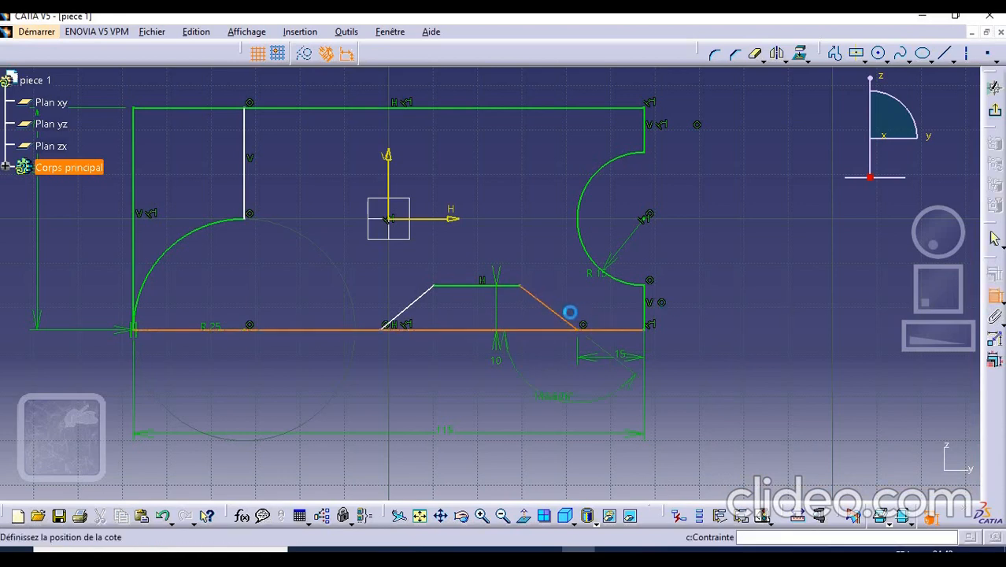
{"action": "left_click", "coordinate": [549, 322]}
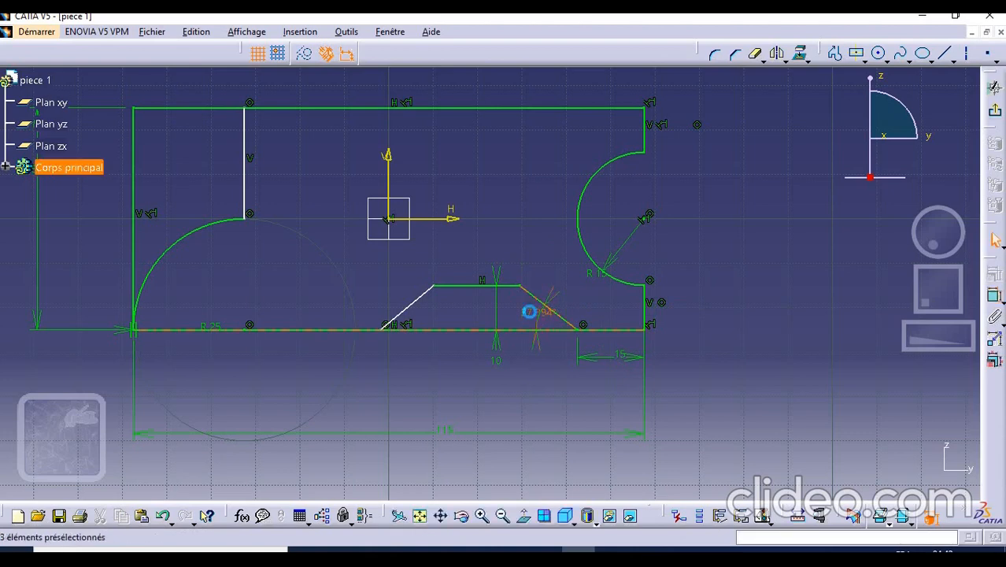
{"action": "double_click", "coordinate": [529, 312]}
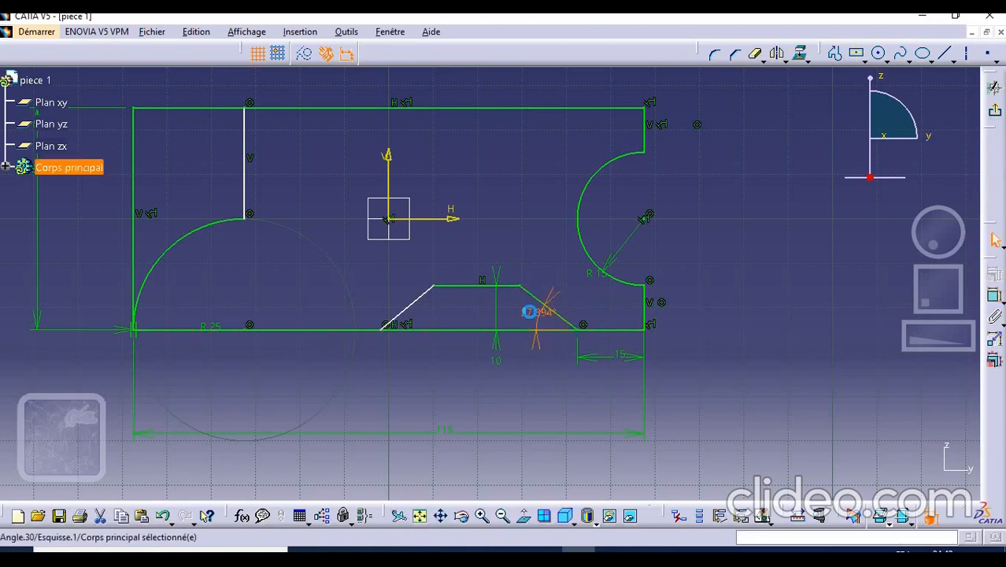
{"action": "double_click", "coordinate": [528, 315]}
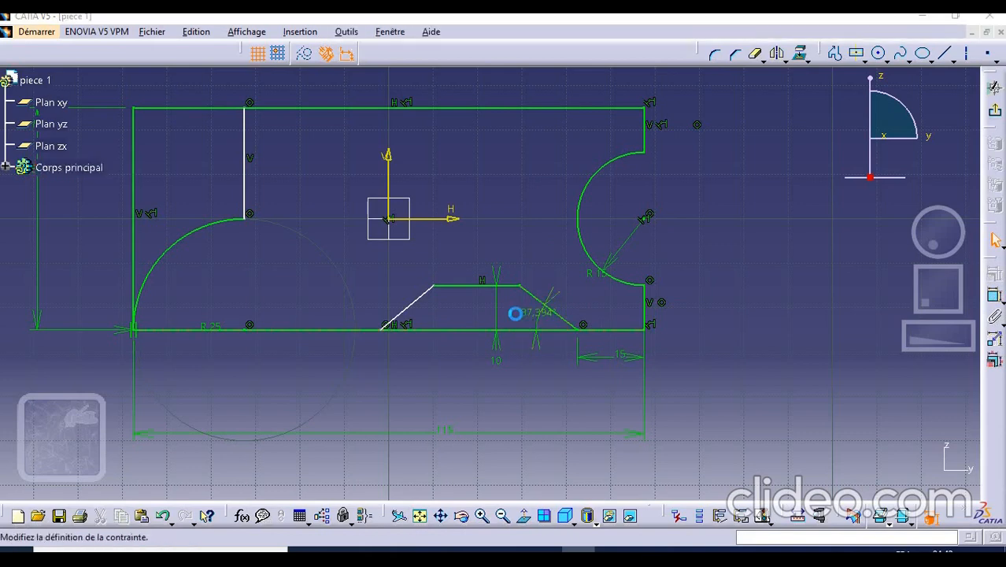
{"action": "type", "text": "45"}
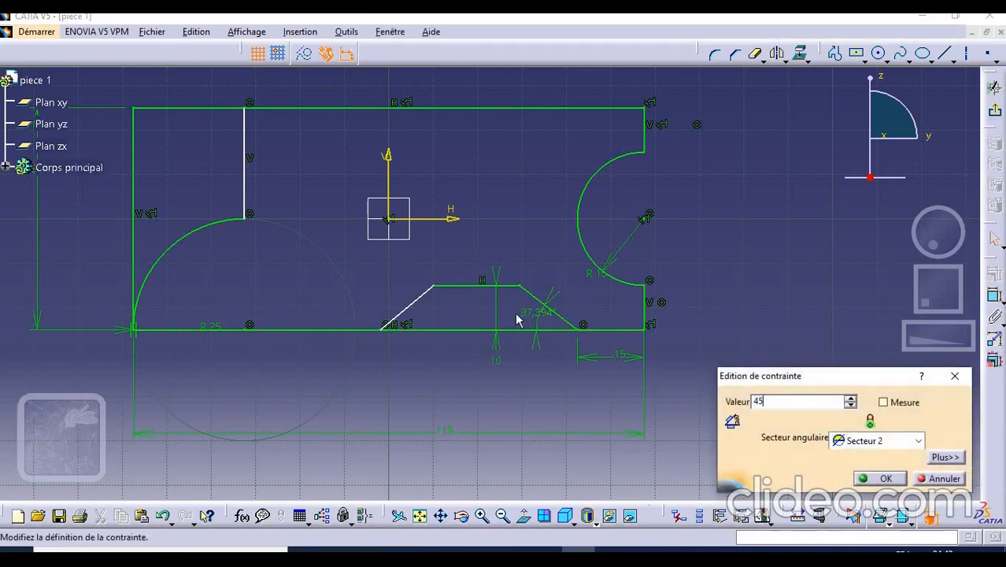
{"action": "key", "text": "Return"}
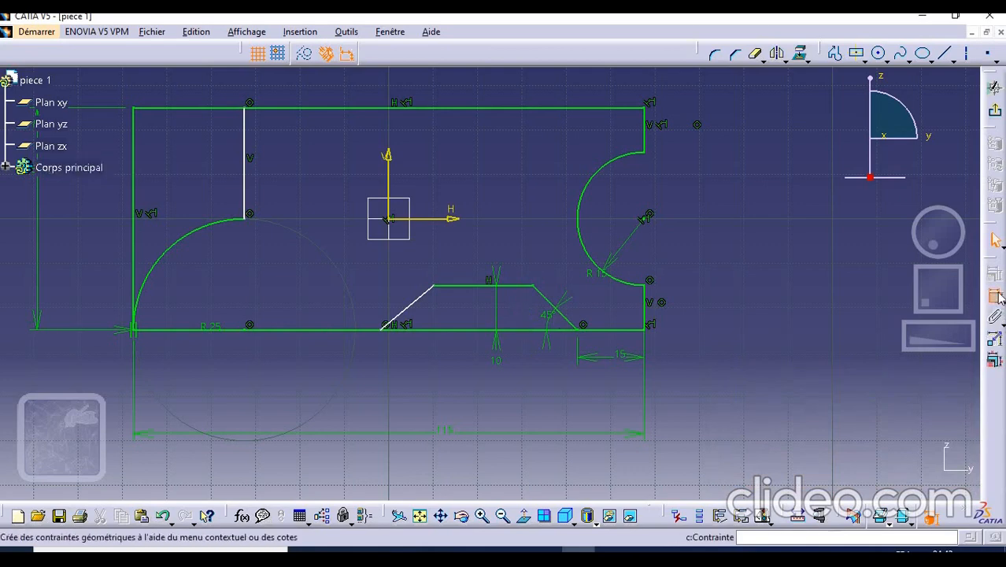
- Dimension the inner angle between the trapezoid's left slanted line and the rectangle's lower edge and set it to 45°
{"action": "left_click", "coordinate": [997, 296]}
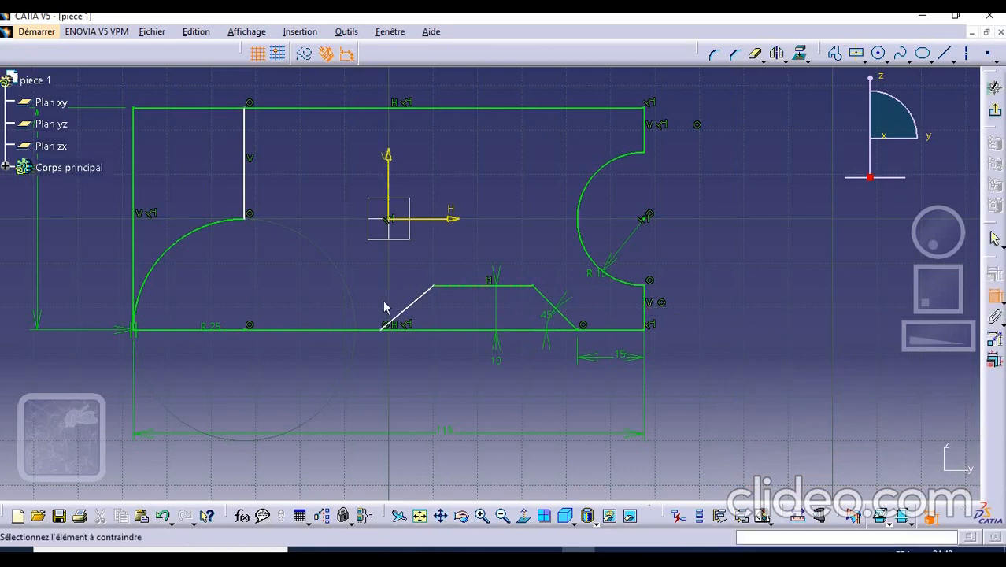
{"action": "left_click", "coordinate": [422, 296]}
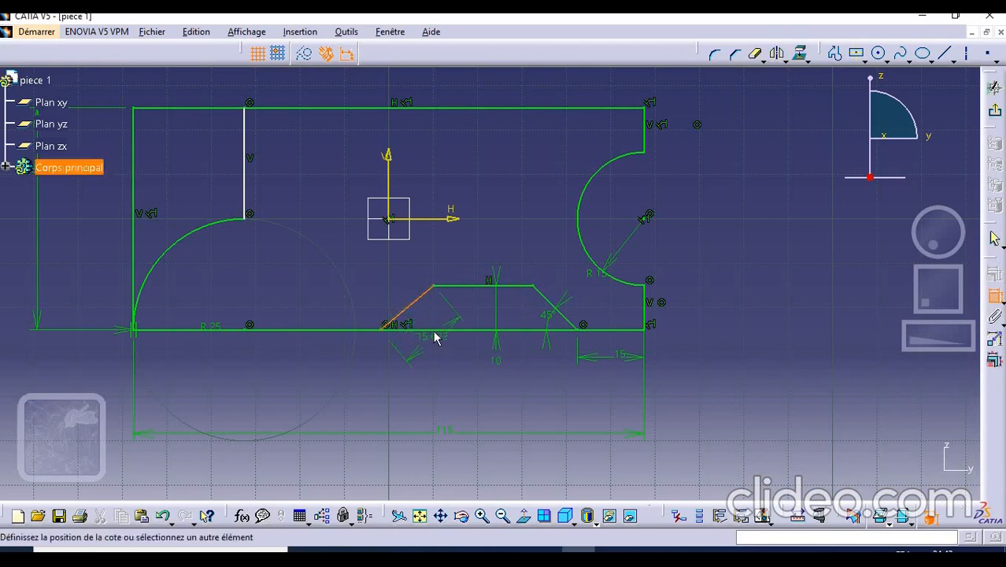
{"action": "left_click", "coordinate": [441, 331]}
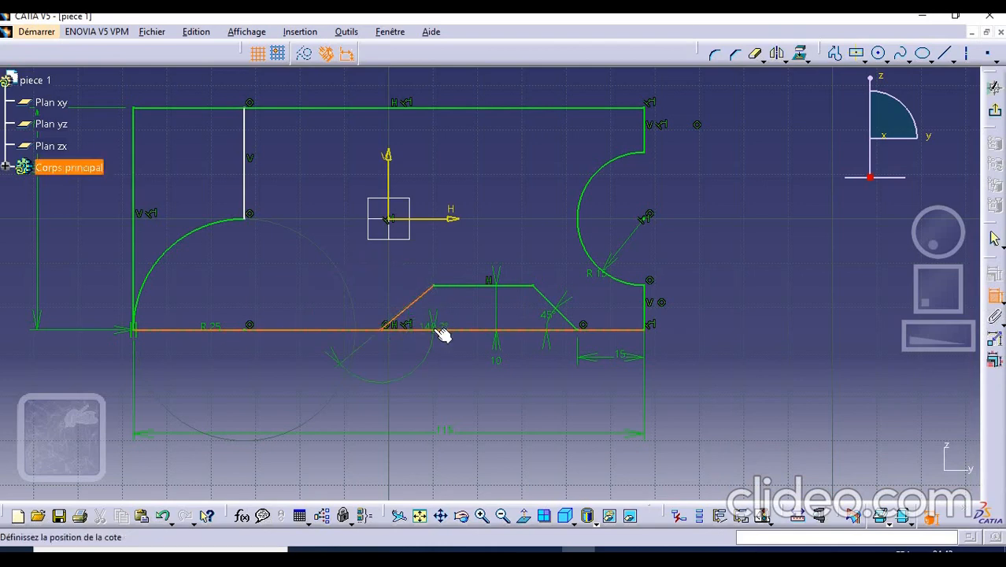
{"action": "left_click", "coordinate": [433, 315]}
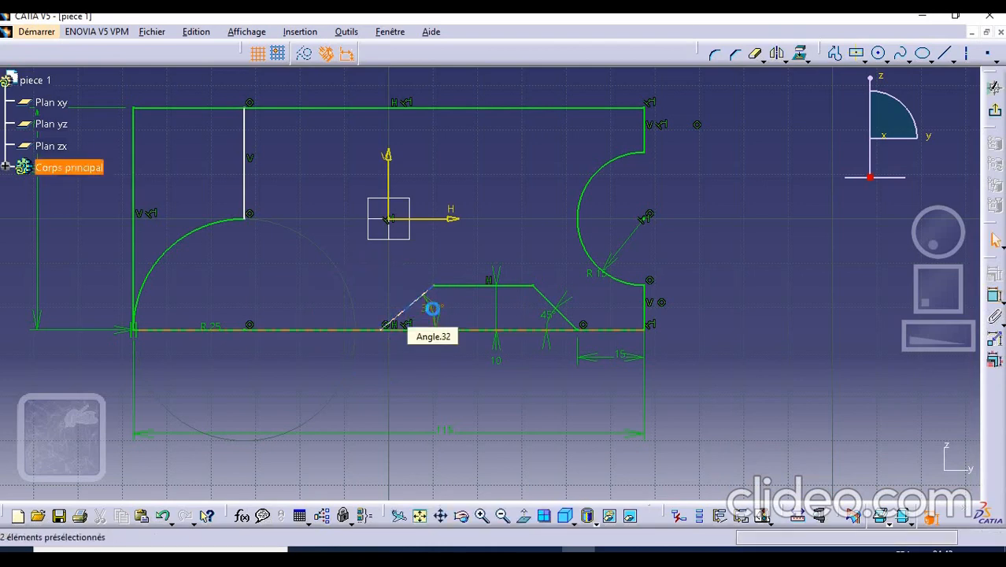
{"action": "left_click", "coordinate": [433, 308]}
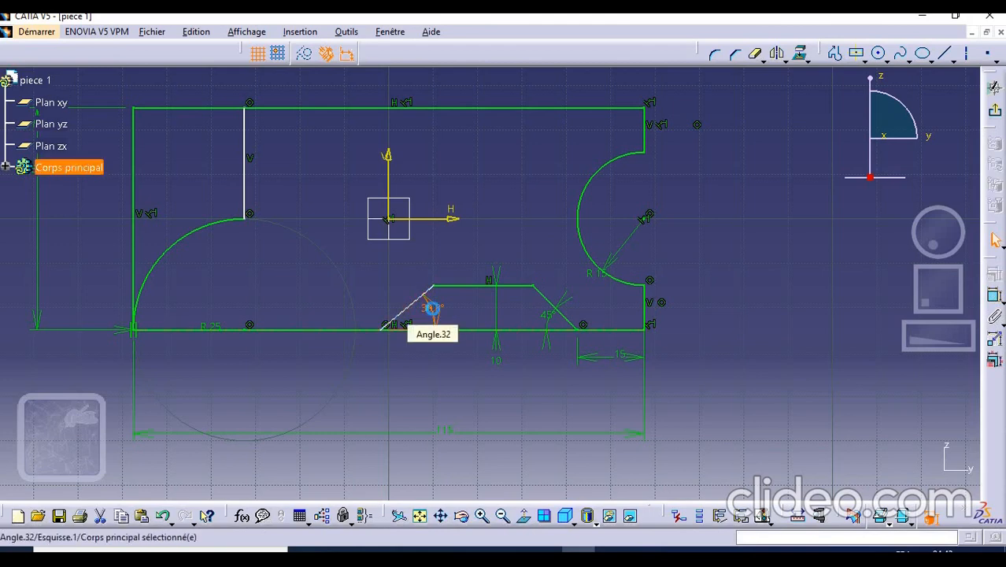
{"action": "double_click", "coordinate": [433, 306]}
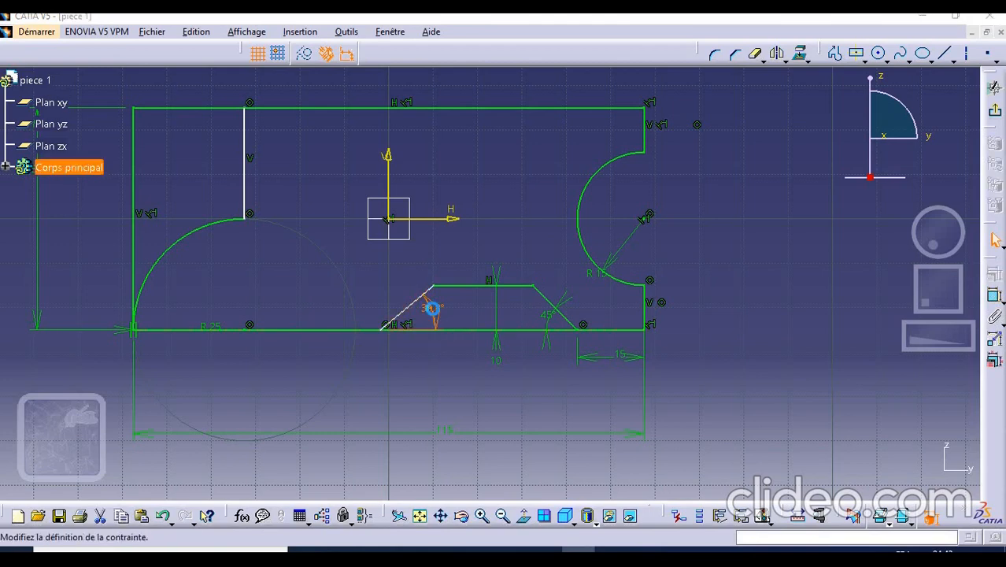
{"action": "type", "text": "4"}
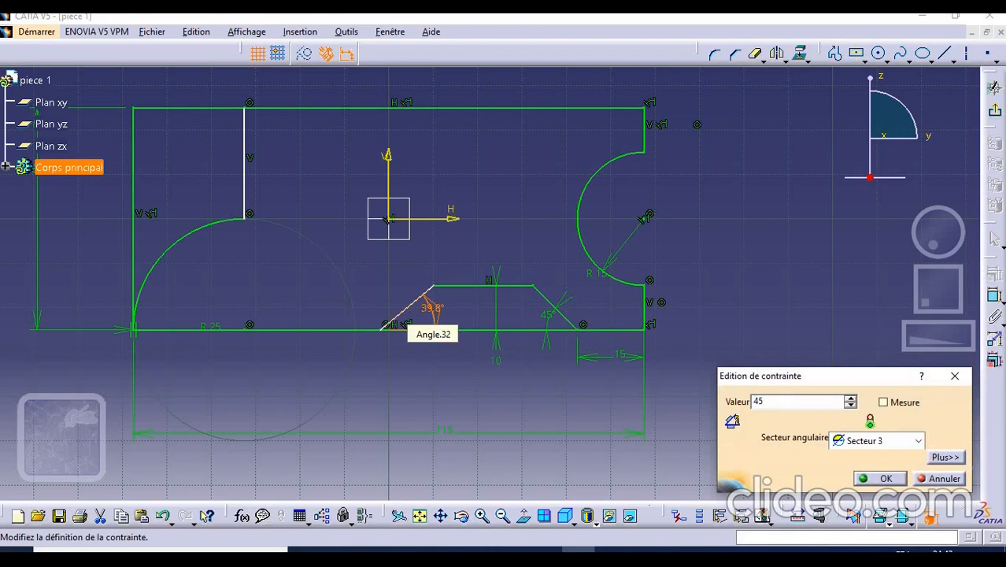
{"action": "type", "text": "5"}
{"action": "key", "text": "Return"}
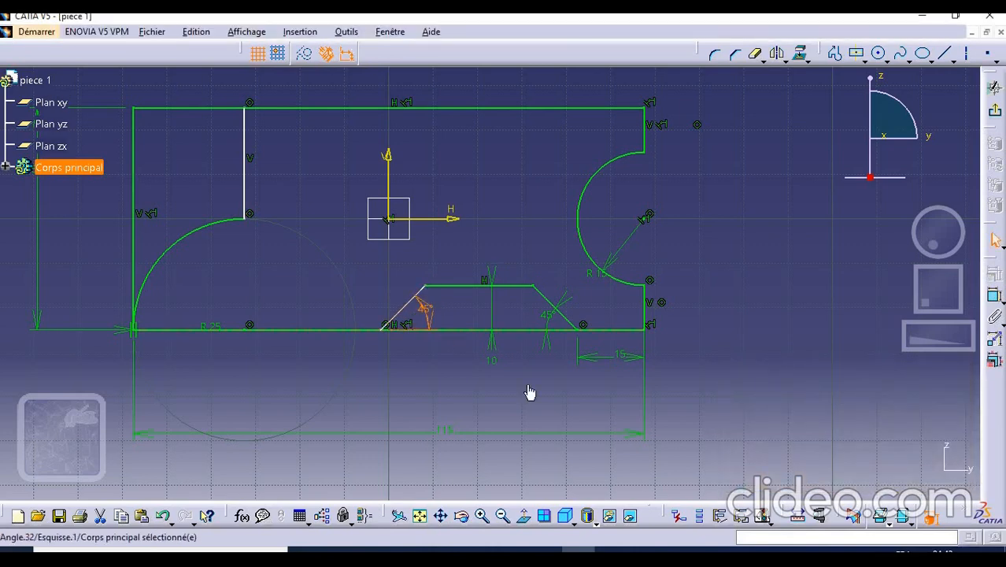
- Dimension the distance between the trapezoid's two lower endpoints and set it to 60 mm
{"action": "middle_click_drag", "start_coordinate": [530, 392], "coordinate": [541, 302]}
{"action": "left_click", "coordinate": [563, 474]}
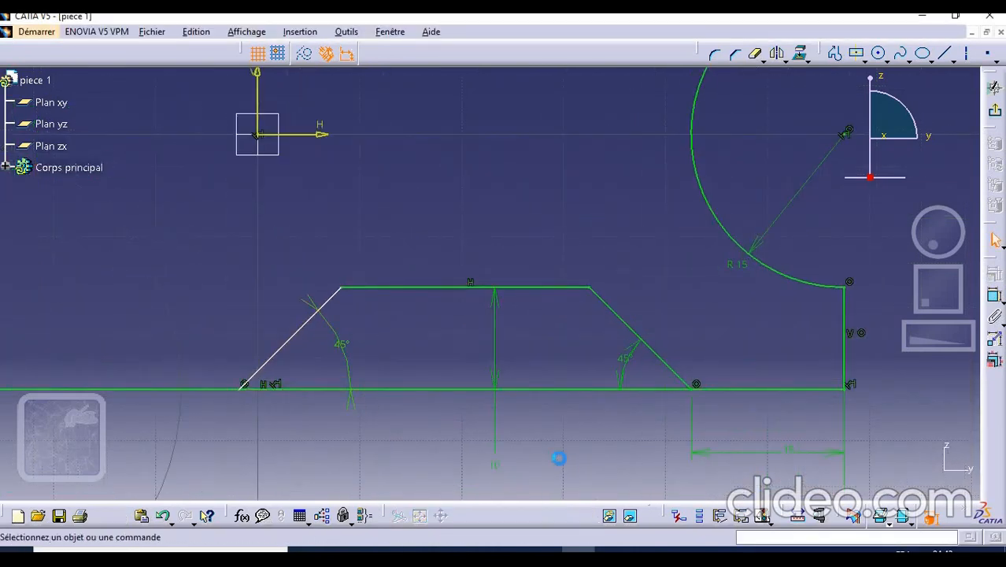
{"action": "left_click", "coordinate": [244, 386]}
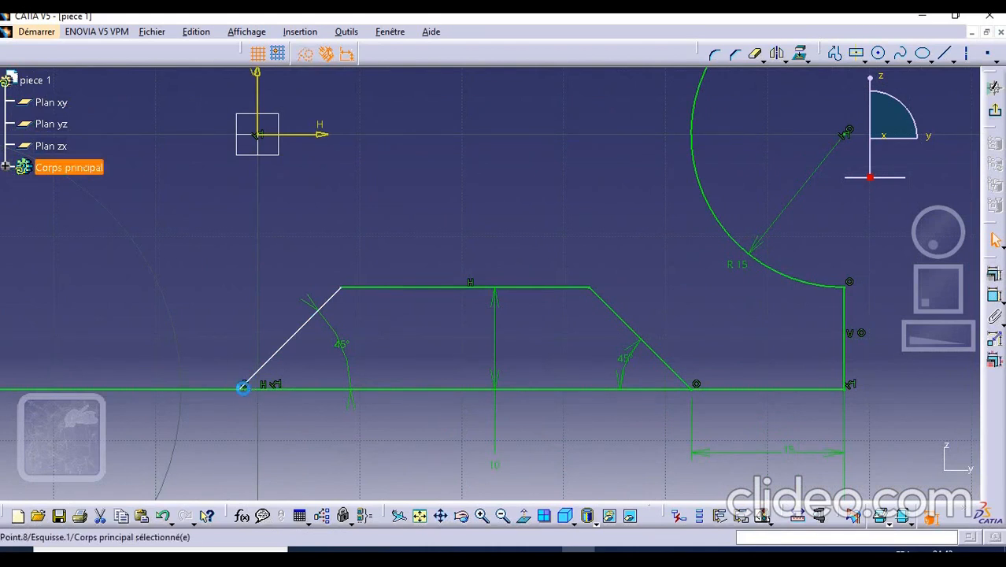
{"action": "left_click", "coordinate": [698, 386], "text": "ctrl"}
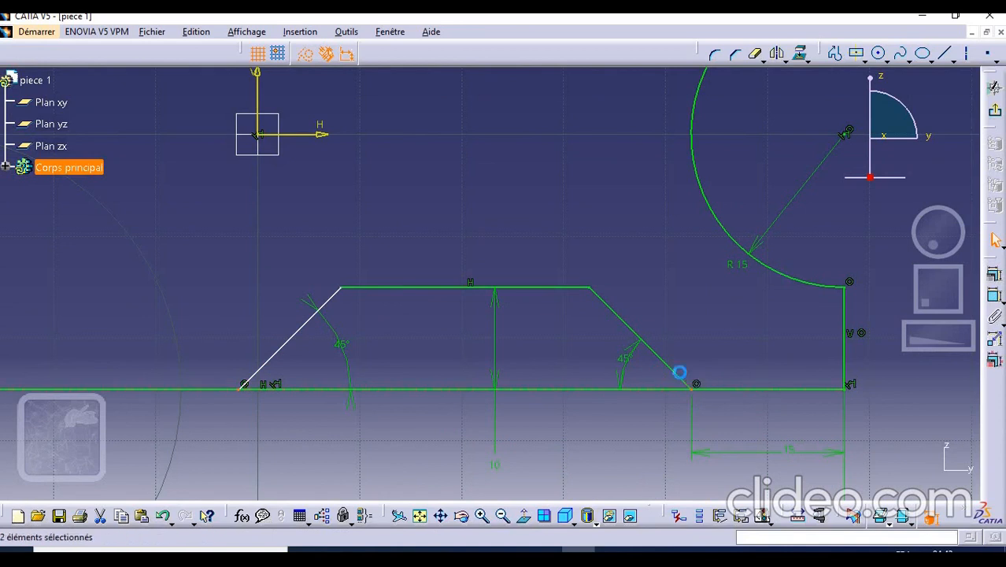
{"action": "left_click", "coordinate": [995, 296]}
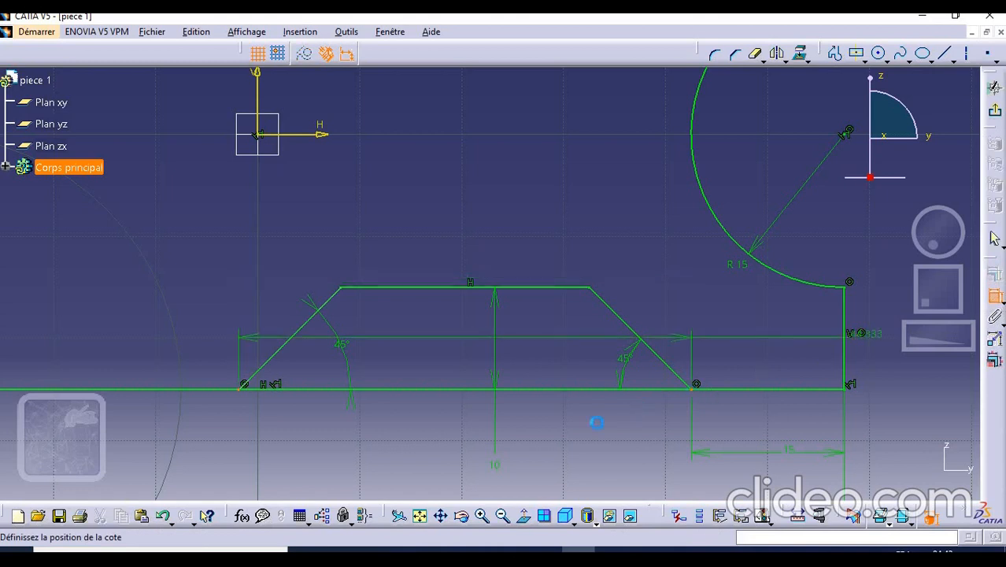
{"action": "left_click", "coordinate": [514, 477]}
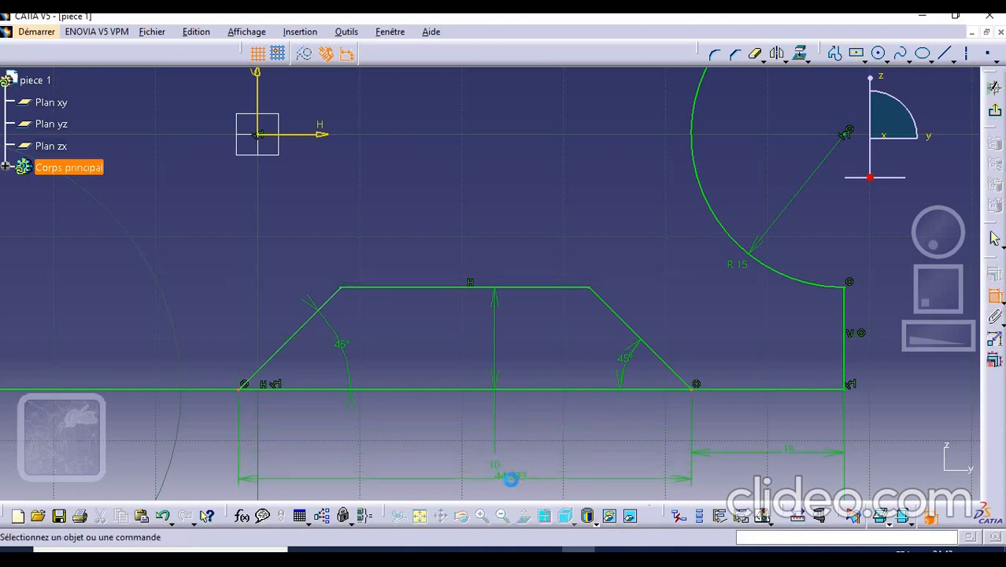
{"action": "double_click", "coordinate": [512, 479]}
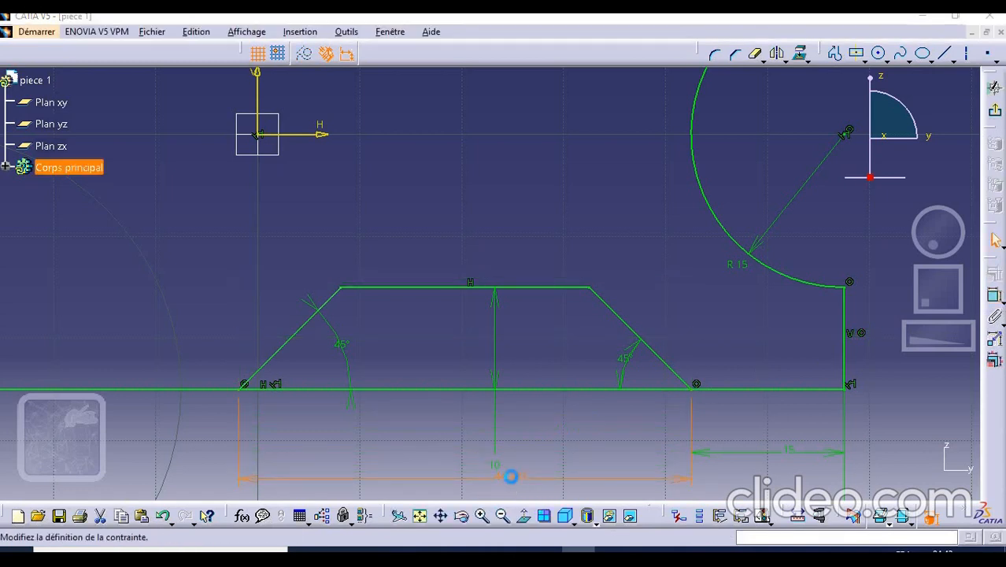
{"action": "type", "text": "60"}
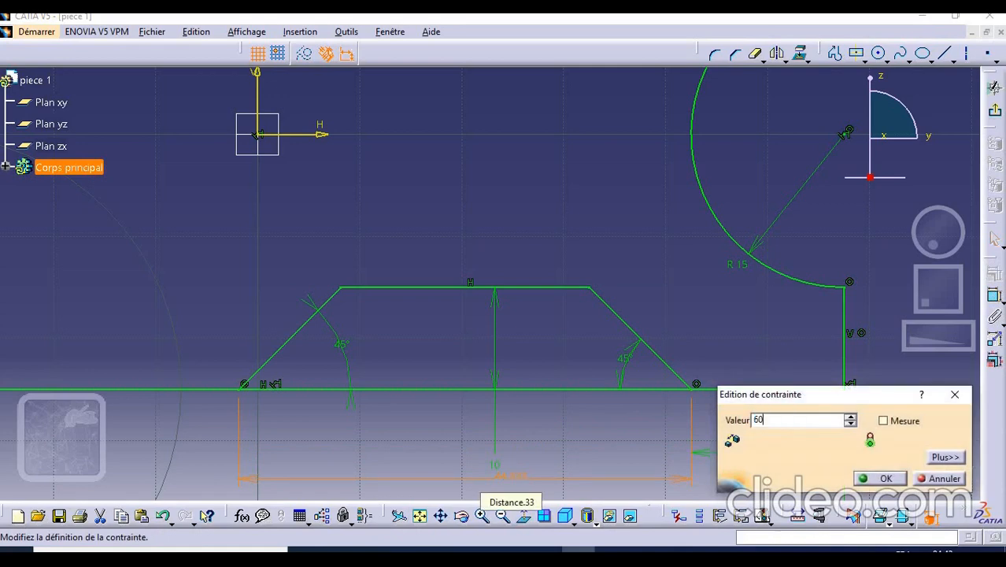
{"action": "key", "text": "Return"}
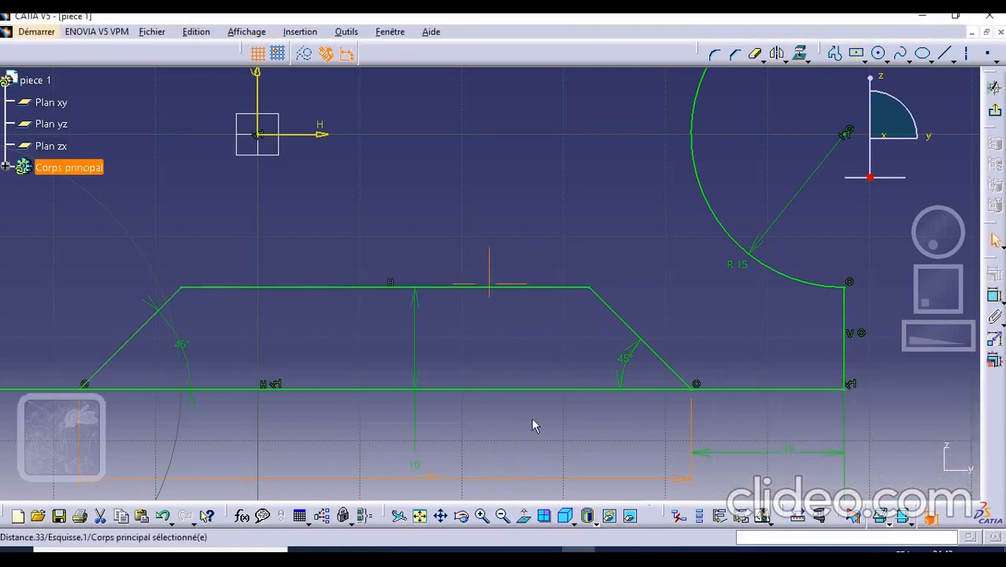
- Trim the rectangle's lower edge between the trapezoid's two lower endpoints, converting the length constraint to a distance constraint
{"action": "left_click", "coordinate": [419, 516]}
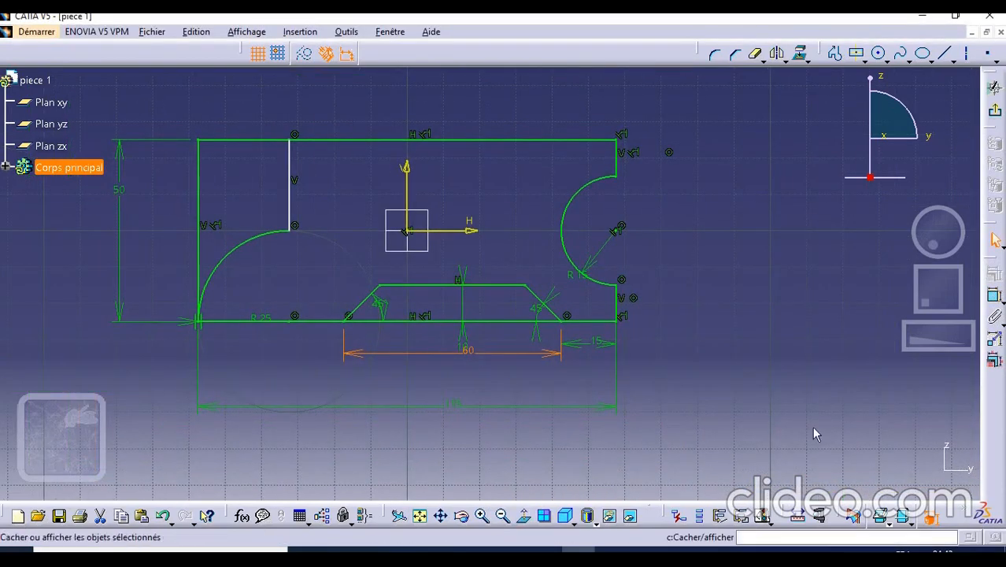
{"action": "left_click", "coordinate": [757, 56]}
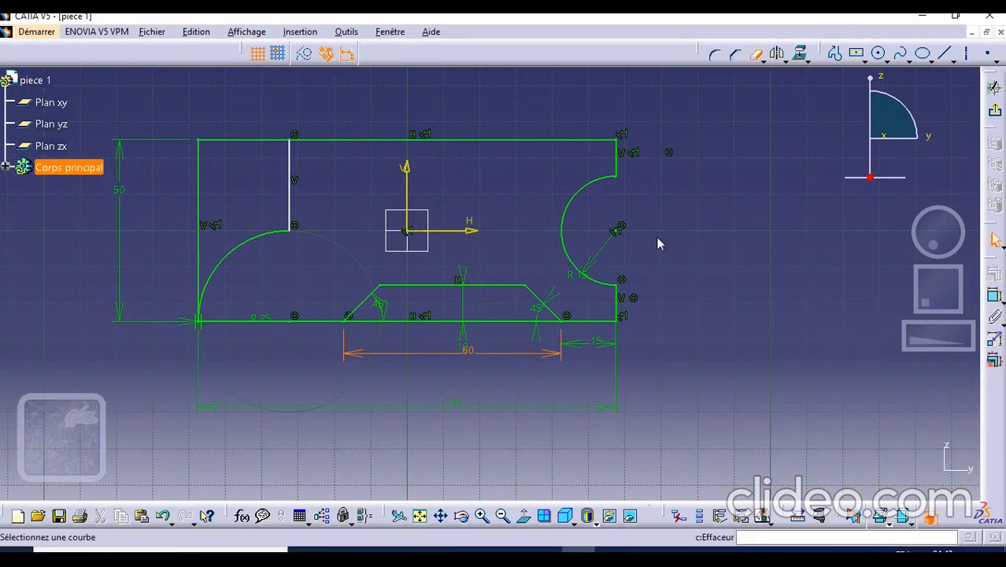
{"action": "left_click", "coordinate": [510, 323]}
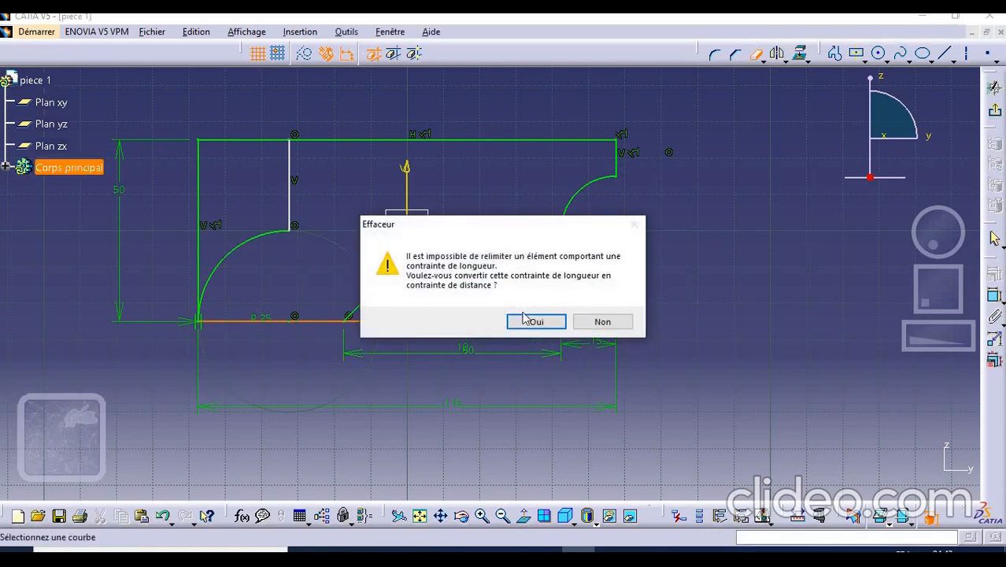
{"action": "left_click", "coordinate": [525, 319]}
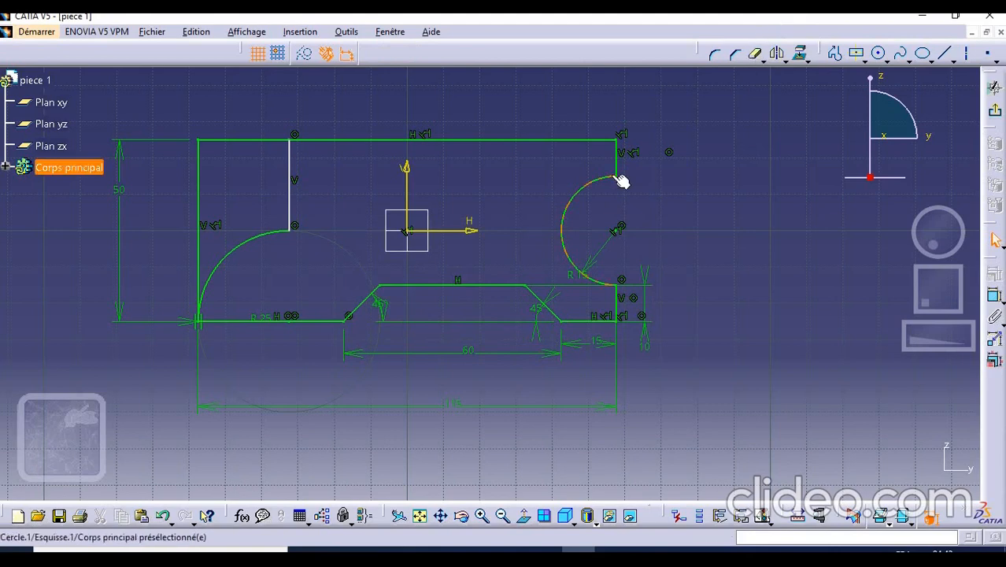
- Sketch an open two-line V notch with both ends on the rectangle's upper edge, its left line about 26 mm long
{"action": "left_click", "coordinate": [835, 53]}
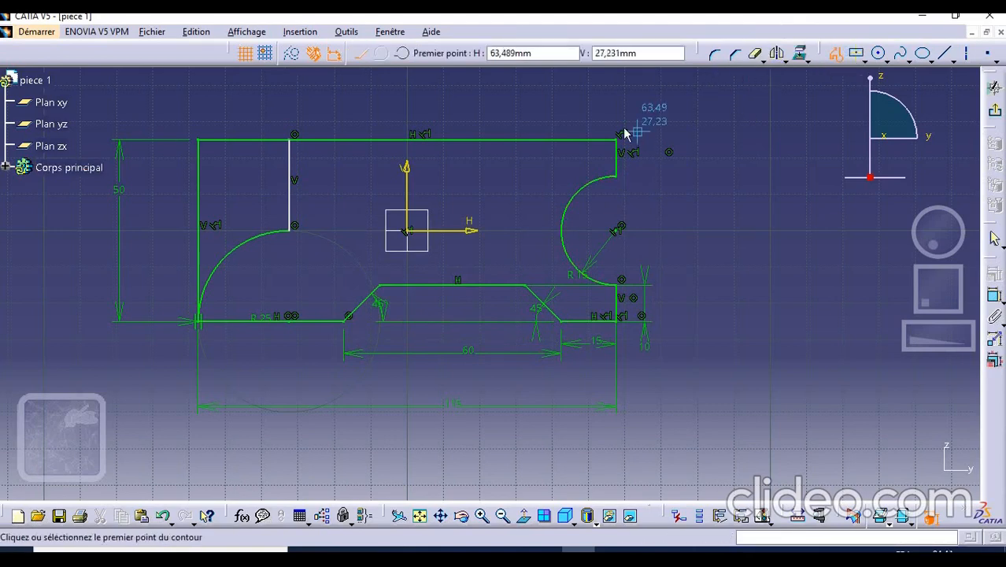
{"action": "left_click", "coordinate": [510, 141]}
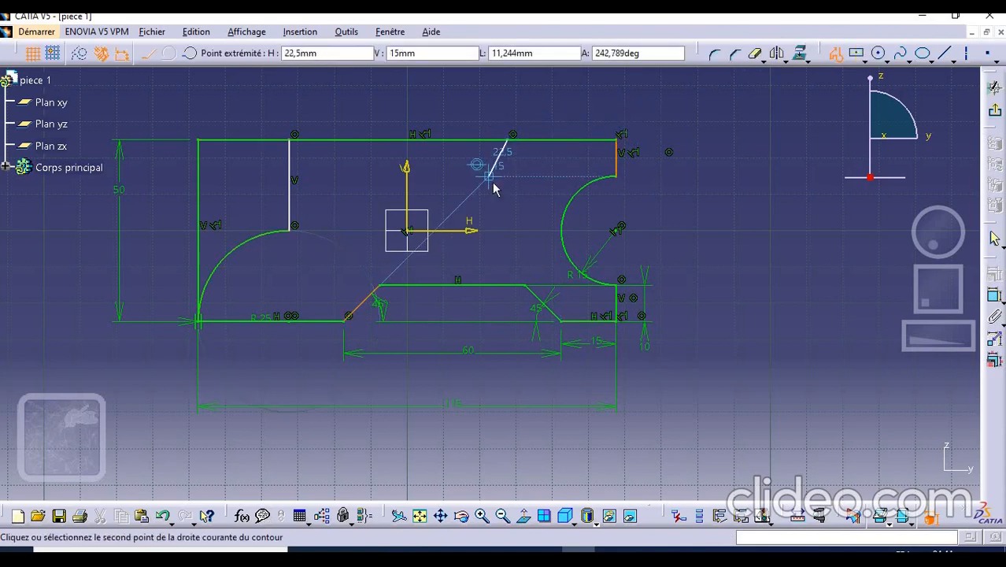
{"action": "left_click", "coordinate": [443, 183]}
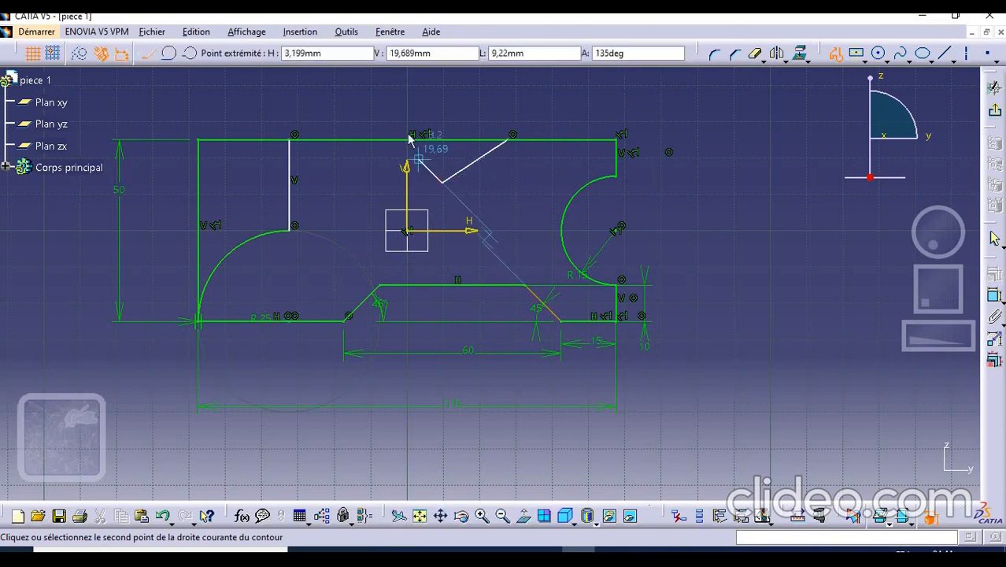
{"action": "left_click", "coordinate": [364, 141]}
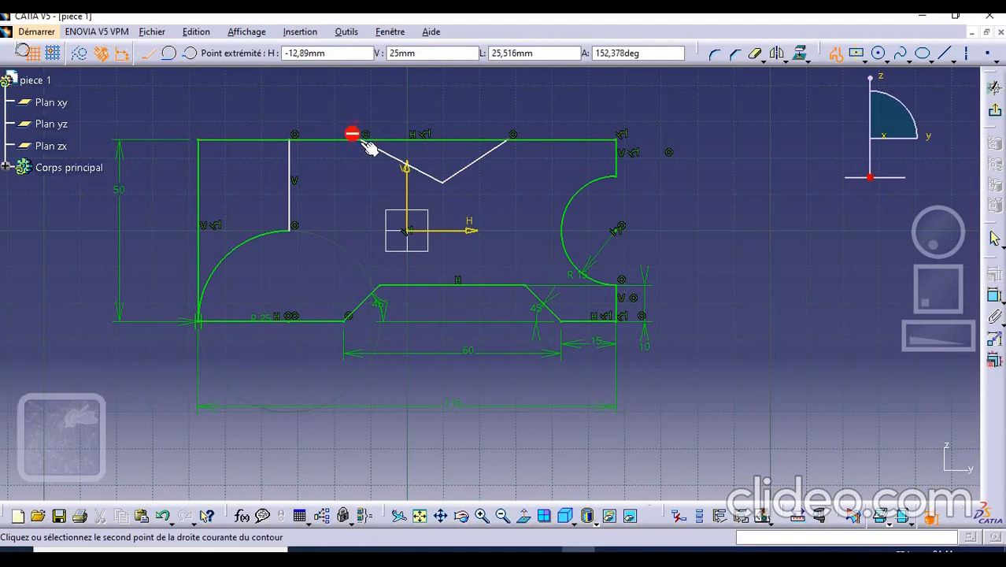
{"action": "left_click", "coordinate": [833, 55]}
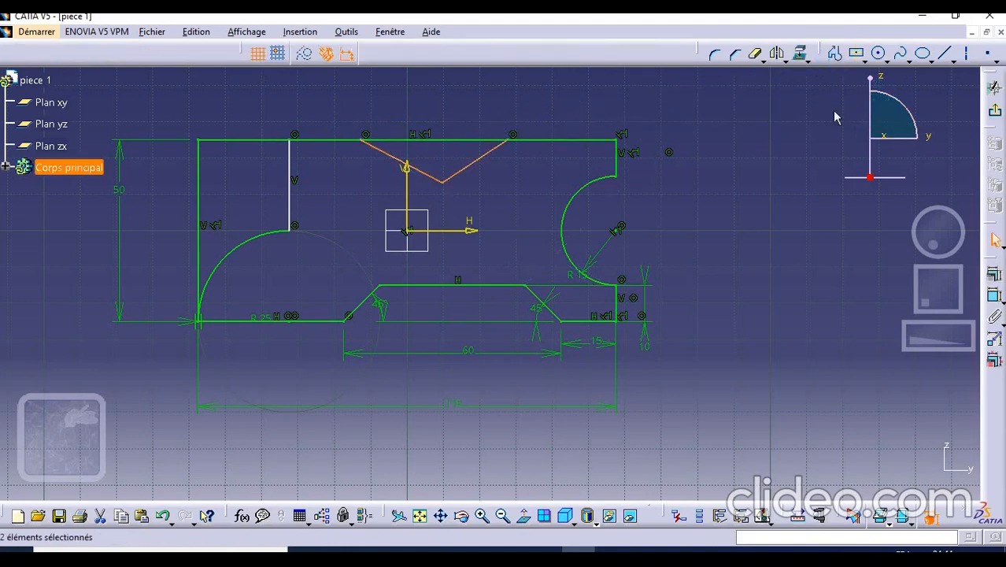
{"action": "left_click", "coordinate": [761, 143]}
- Dimension the distance between the V notch's right endpoint and the rectangle's right edge and set it to 25 mm
{"action": "middle_click_drag", "start_coordinate": [509, 182], "coordinate": [496, 67]}
{"action": "middle_click_drag", "start_coordinate": [491, 155], "coordinate": [516, 327]}
{"action": "mouse_move", "coordinate": [584, 170]}
{"action": "middle_mouse_down"}
{"action": "mouse_move", "coordinate": [548, 299]}
{"action": "mouse_move", "coordinate": [493, 270]}
{"action": "middle_mouse_up"}
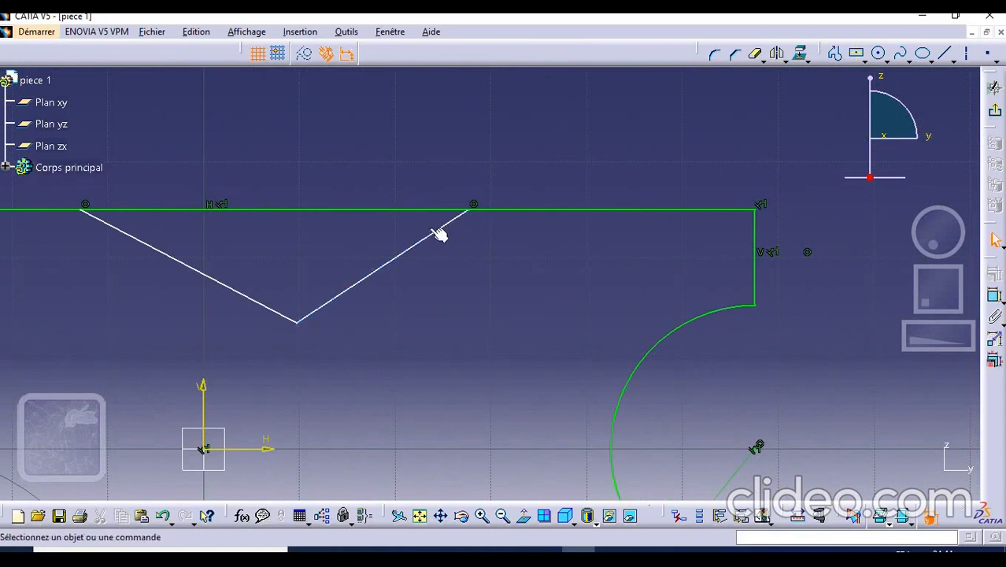
{"action": "left_click", "coordinate": [473, 204]}
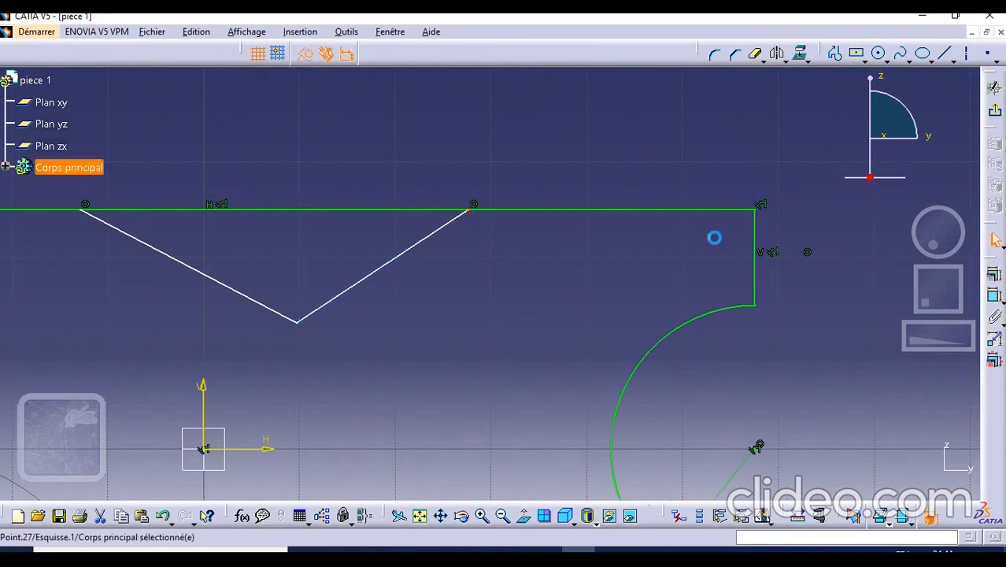
{"action": "left_click", "coordinate": [755, 232], "text": "ctrl"}
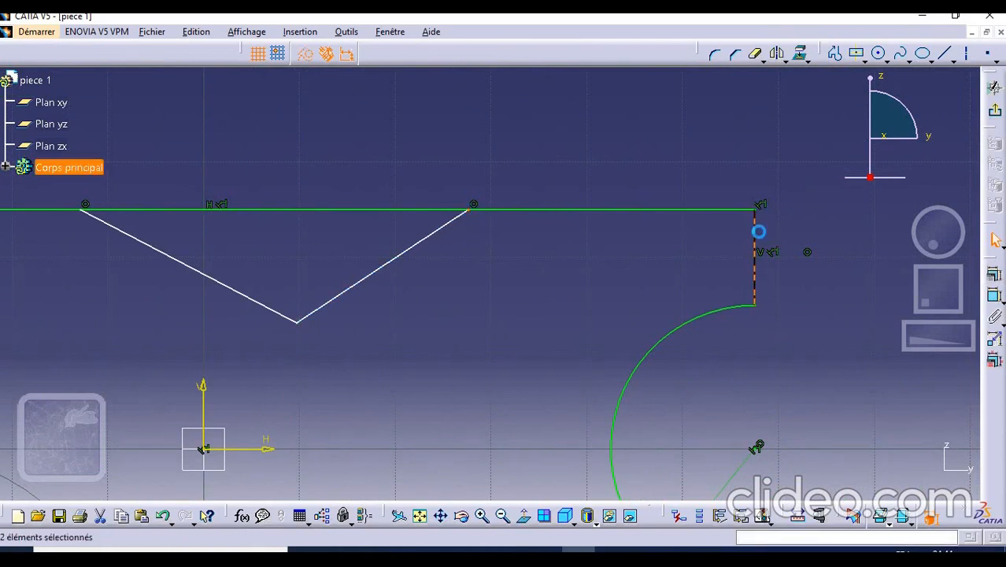
{"action": "left_click", "coordinate": [997, 296]}
{"action": "left_click", "coordinate": [616, 134]}
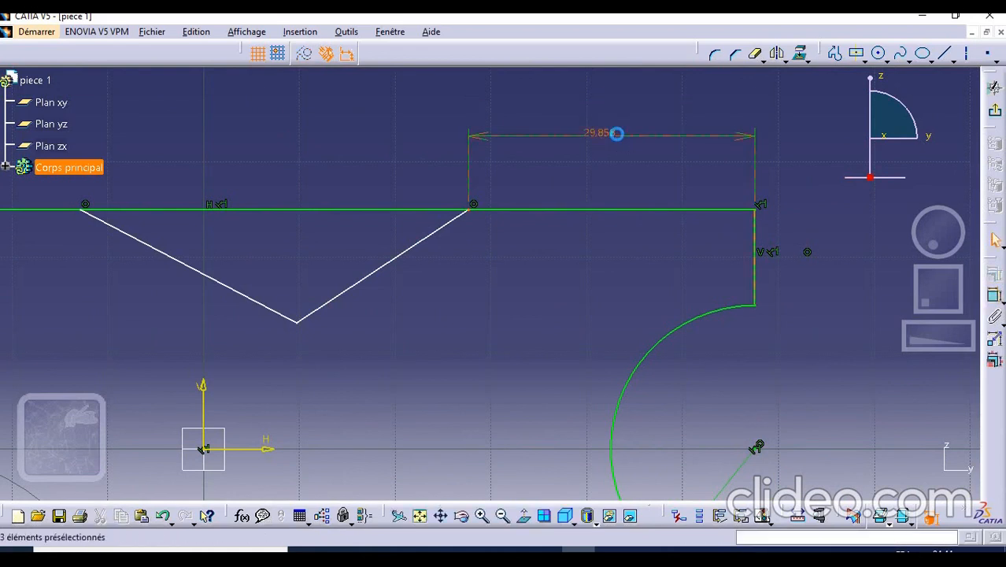
{"action": "double_click", "coordinate": [602, 130]}
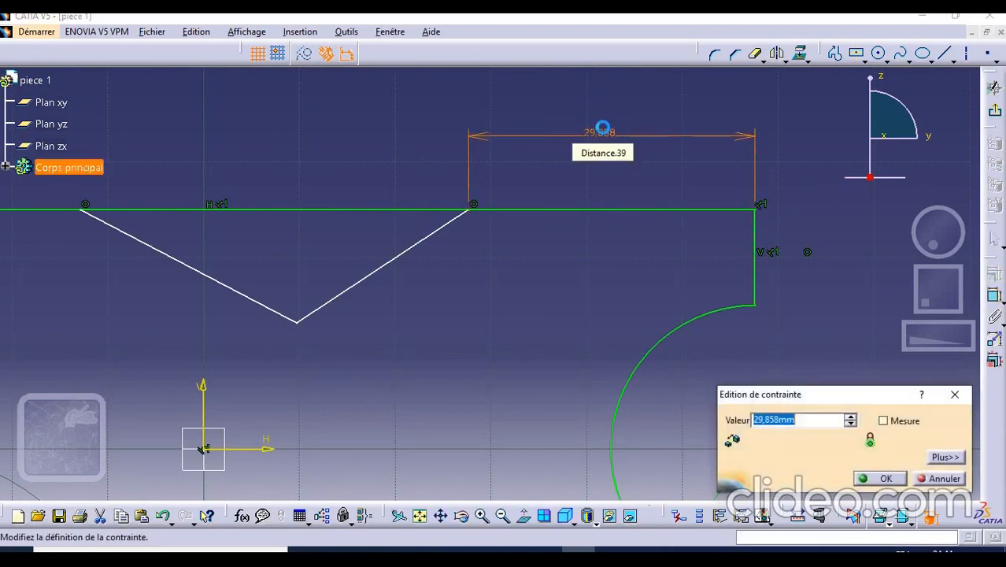
{"action": "type", "text": "25"}
{"action": "key", "text": "Return"}
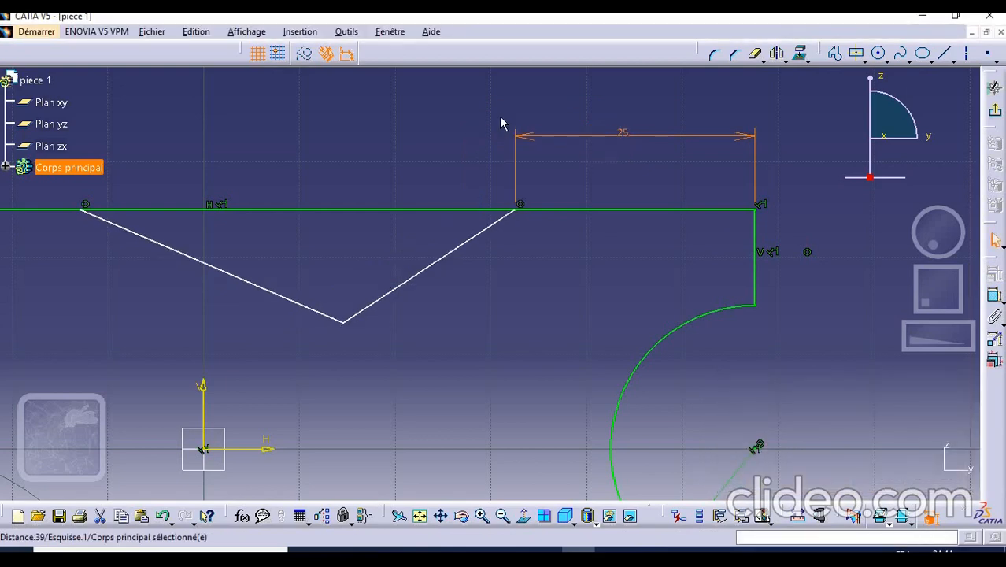
- Dimension the distance between the V notch's two upper endpoints and set it to 40 mm
{"action": "mouse_move", "coordinate": [500, 116]}
{"action": "middle_mouse_down"}
{"action": "mouse_move", "coordinate": [521, 159]}
{"action": "mouse_move", "coordinate": [509, 184]}
{"action": "middle_mouse_up"}
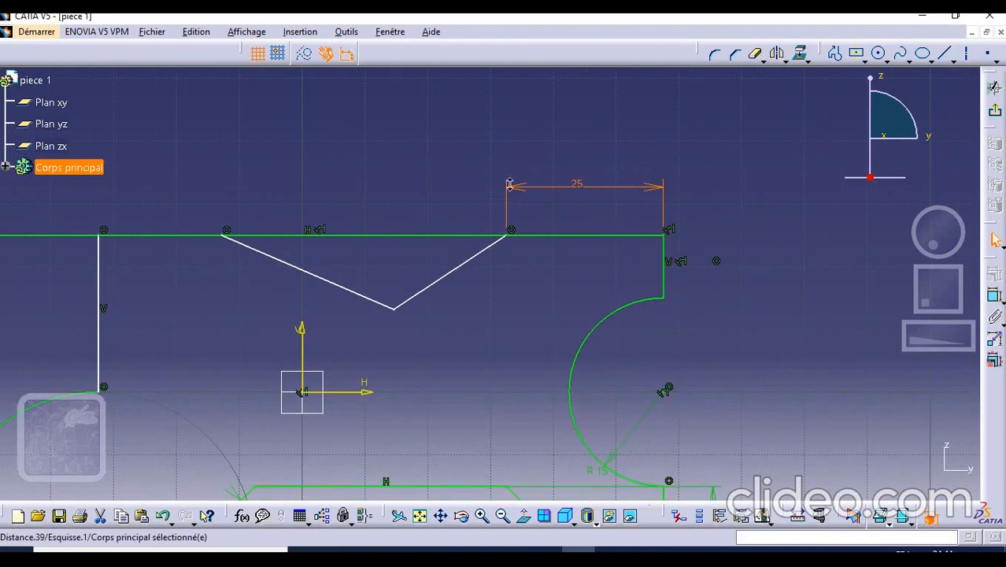
{"action": "left_click", "coordinate": [511, 233]}
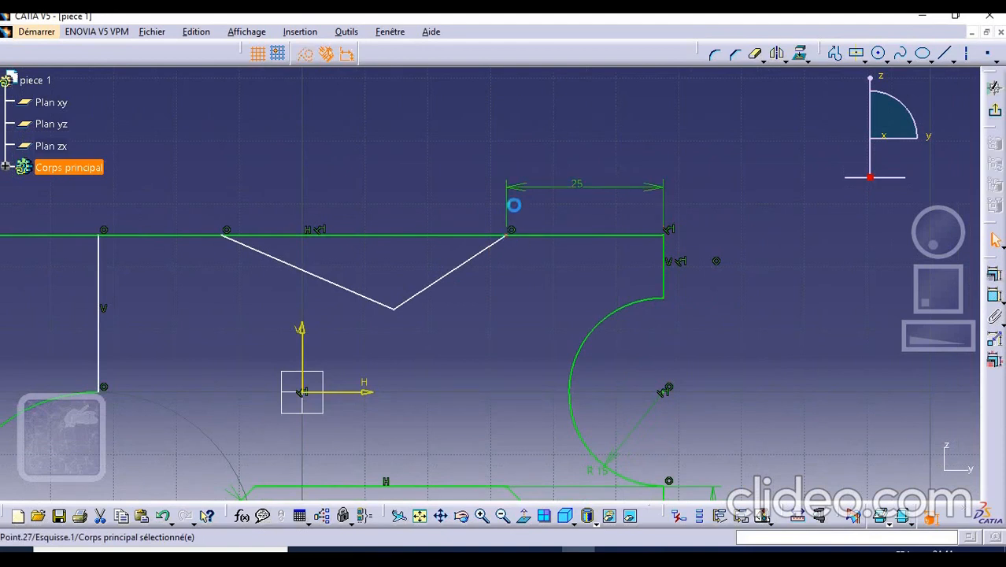
{"action": "left_click", "coordinate": [225, 237], "text": "ctrl"}
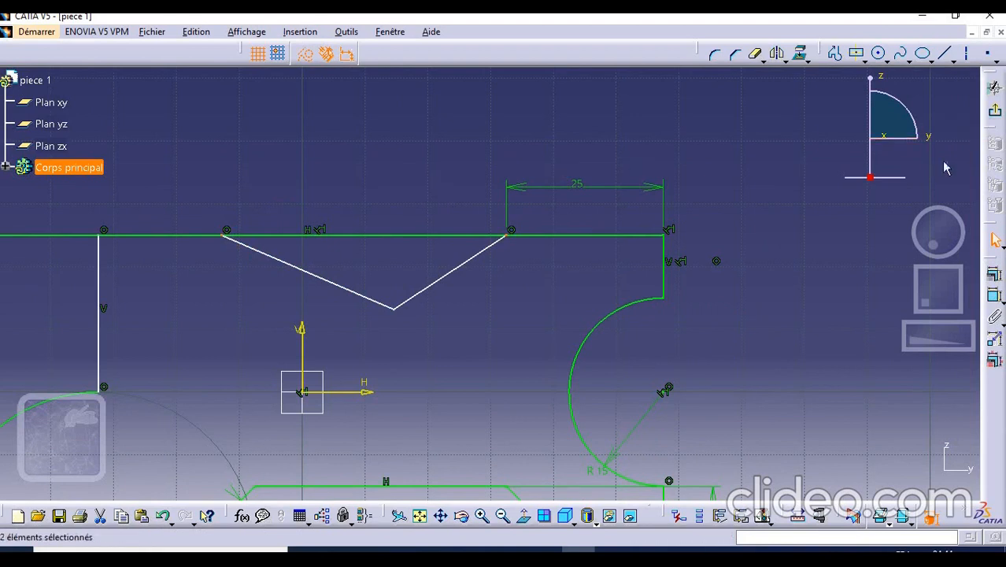
{"action": "left_click", "coordinate": [950, 290]}
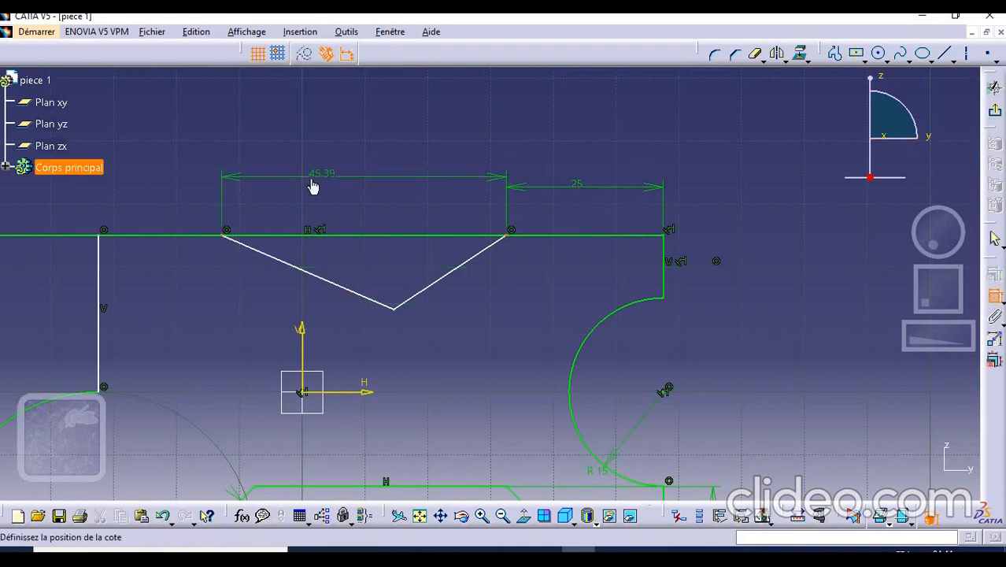
{"action": "left_click", "coordinate": [382, 180]}
{"action": "double_click", "coordinate": [381, 180]}
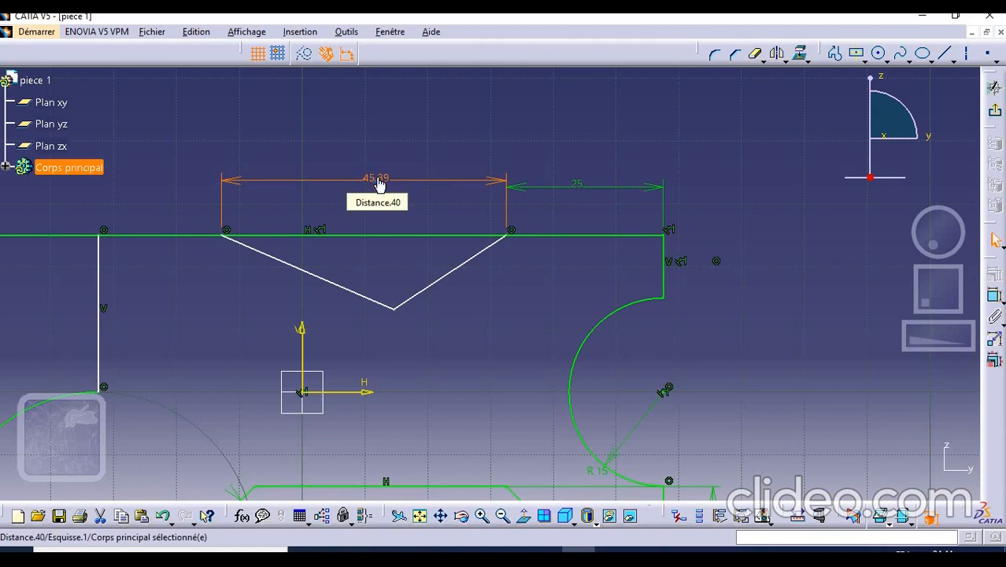
{"action": "double_click", "coordinate": [379, 181]}
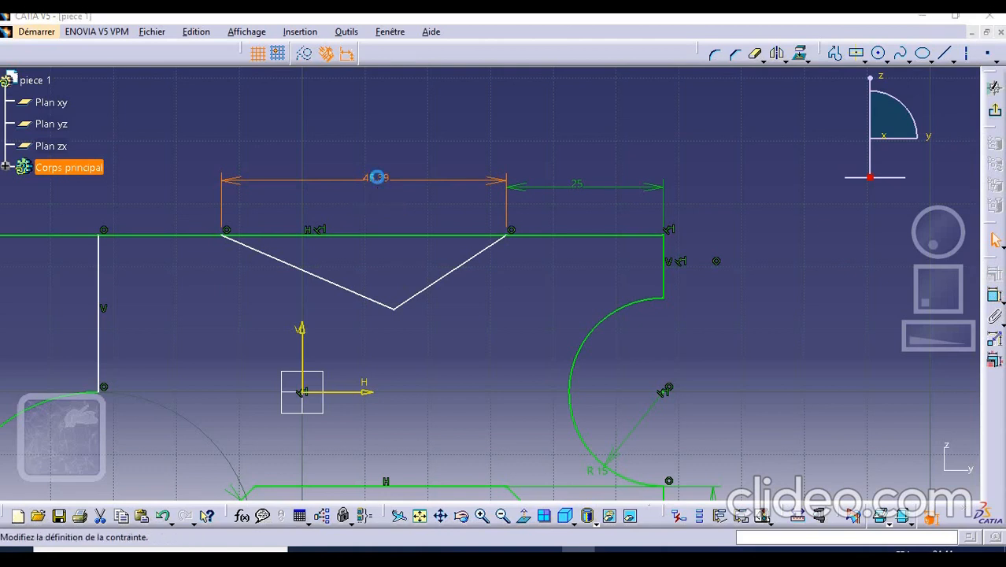
{"action": "type", "text": "40"}
{"action": "key", "text": "Return"}
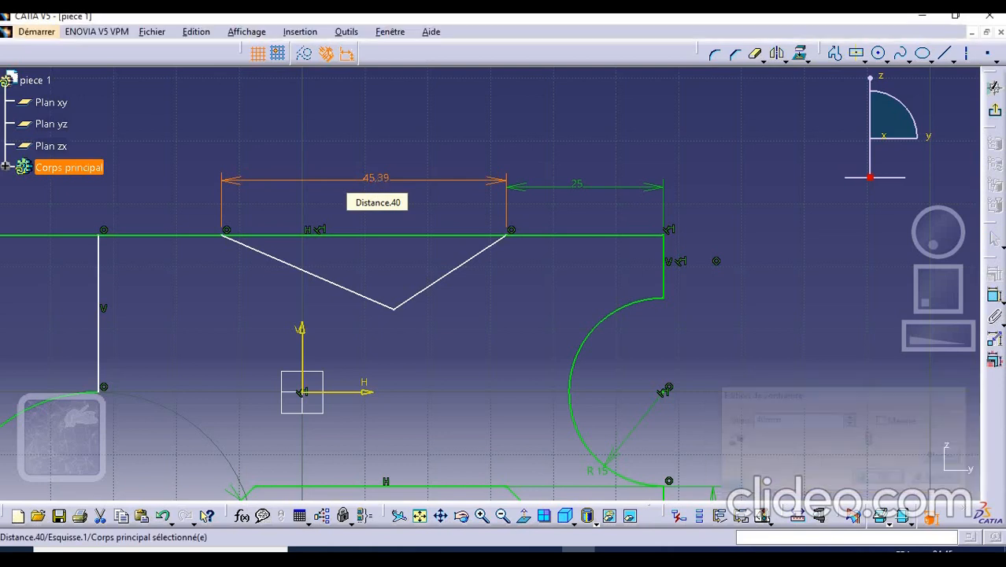
{"action": "left_click", "coordinate": [443, 316]}
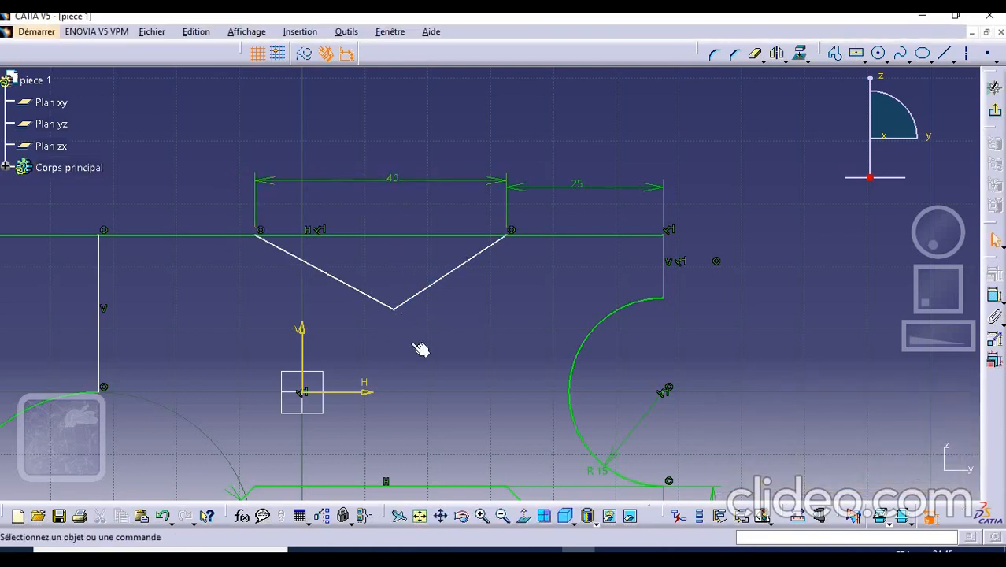
- Dimension the horizontal distance between the V notch's lower vertex and the rectangle's right edge and set it to 45 mm
{"action": "mouse_move", "coordinate": [414, 344]}
{"action": "middle_mouse_down"}
{"action": "mouse_move", "coordinate": [424, 297]}
{"action": "mouse_move", "coordinate": [416, 290]}
{"action": "middle_mouse_up"}
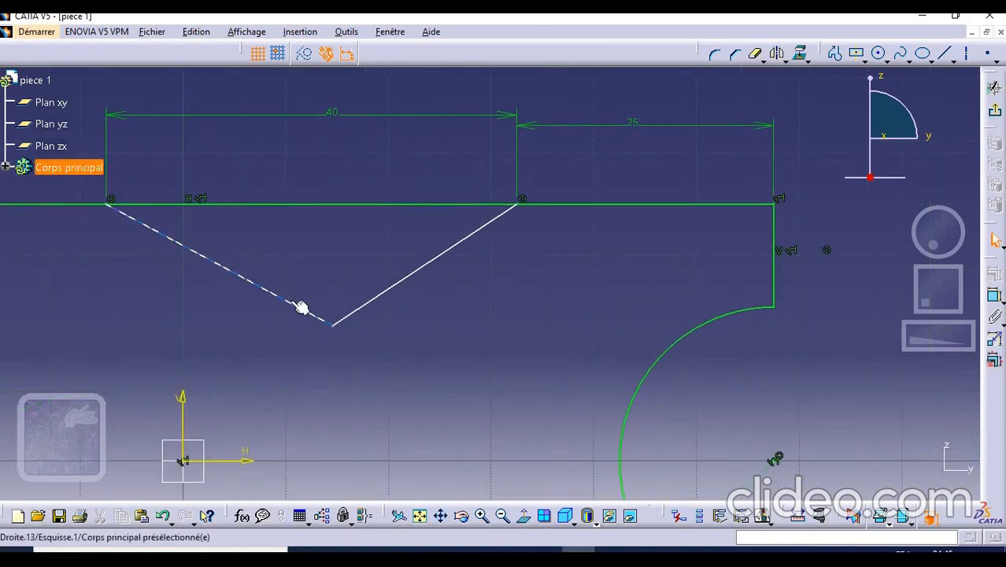
{"action": "left_click", "coordinate": [333, 325]}
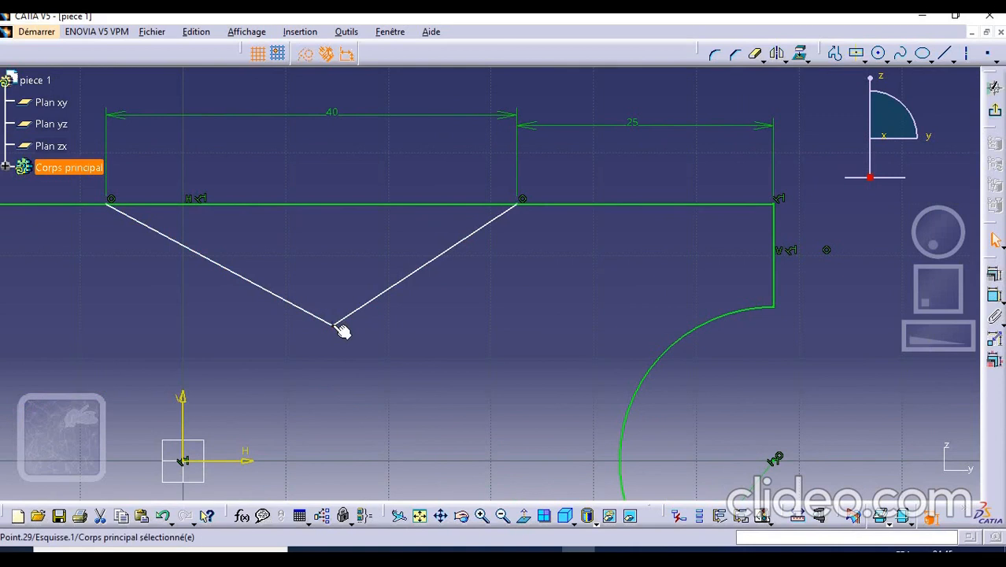
{"action": "left_click", "coordinate": [775, 274], "text": "ctrl"}
{"action": "left_click", "coordinate": [995, 274]}
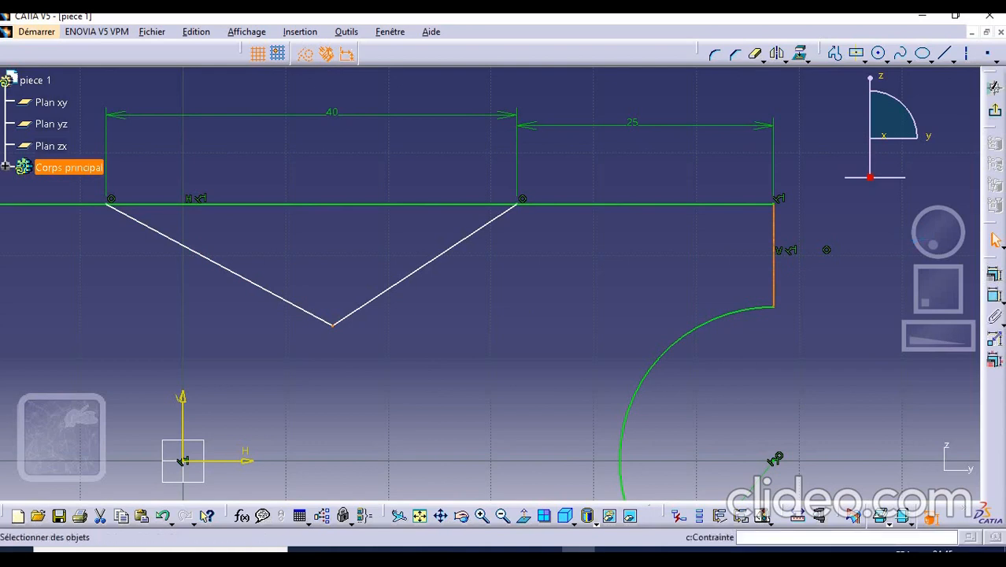
{"action": "left_click", "coordinate": [995, 296]}
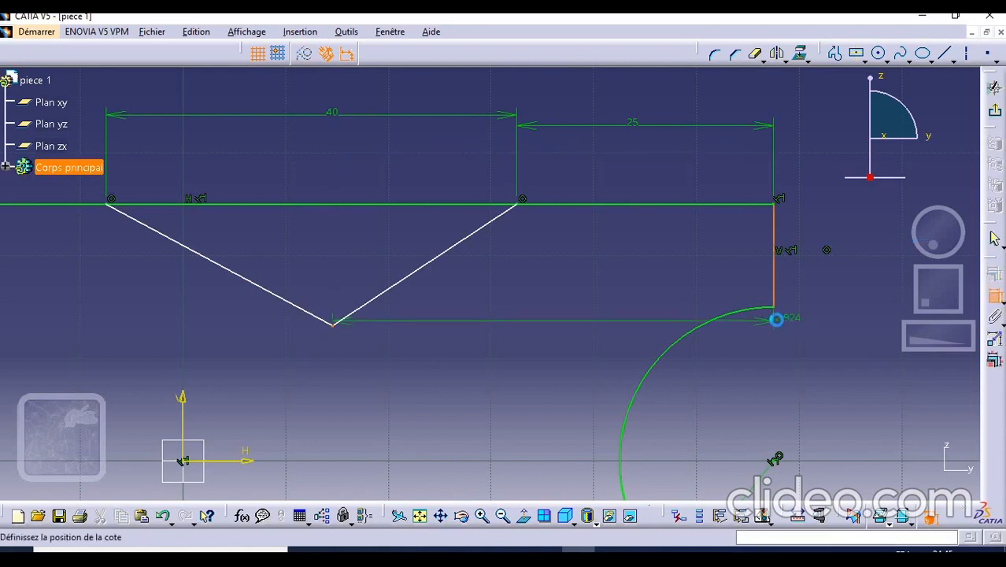
{"action": "left_click", "coordinate": [539, 314]}
{"action": "left_click", "coordinate": [543, 312]}
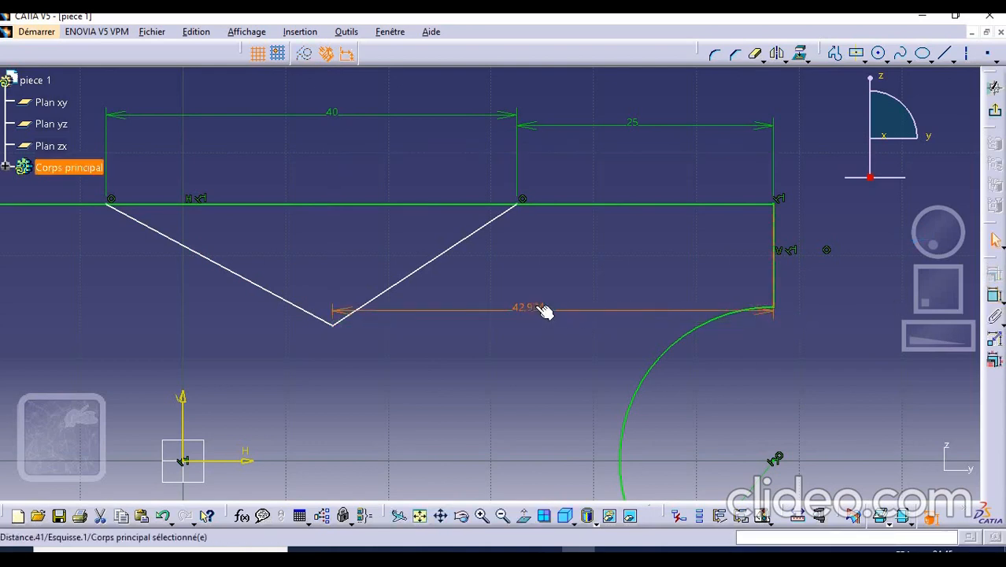
{"action": "double_click", "coordinate": [535, 306]}
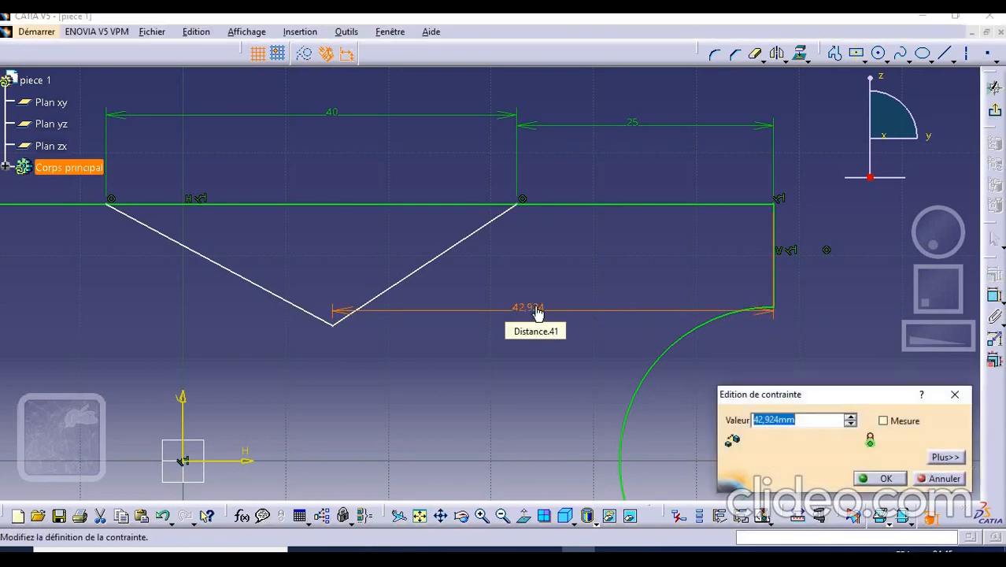
{"action": "type", "text": "45"}
{"action": "key", "text": "Return"}
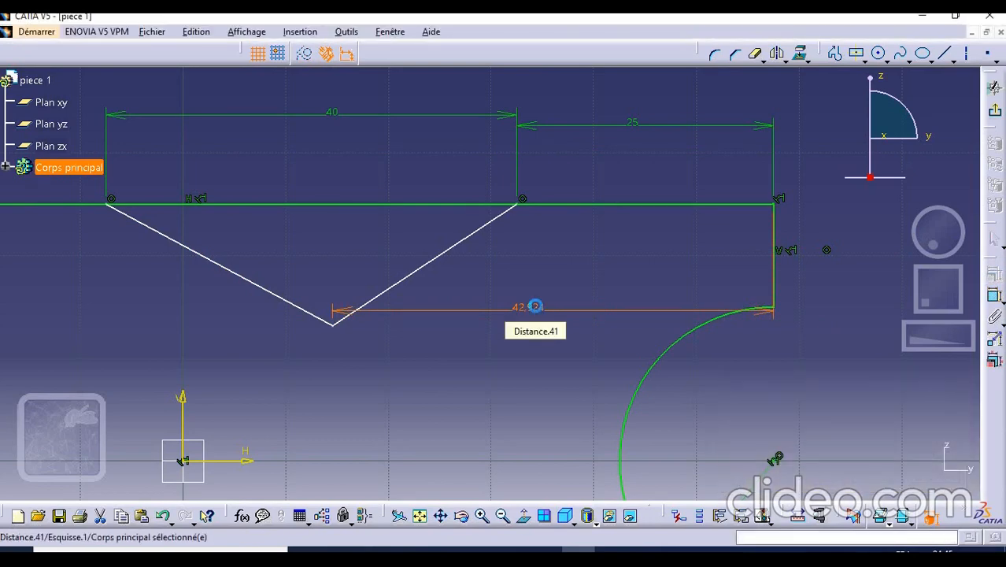
- Trim the rectangle's upper edge between the V notch's two endpoints
{"action": "mouse_move", "coordinate": [461, 258]}
{"action": "middle_mouse_down", "text": "ctrl"}
{"action": "mouse_move", "coordinate": [571, 443]}
{"action": "mouse_move", "coordinate": [595, 450]}
{"action": "middle_mouse_up", "text": "ctrl"}
{"action": "mouse_move", "coordinate": [628, 422]}
{"action": "middle_mouse_down"}
{"action": "mouse_move", "coordinate": [710, 381]}
{"action": "mouse_move", "coordinate": [712, 261]}
{"action": "middle_mouse_up"}
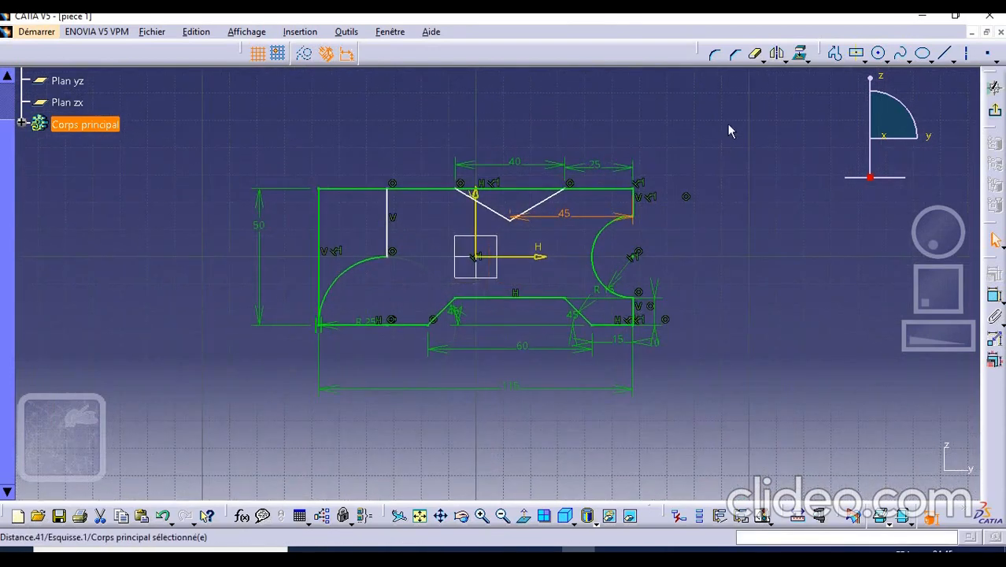
{"action": "left_click", "coordinate": [758, 57]}
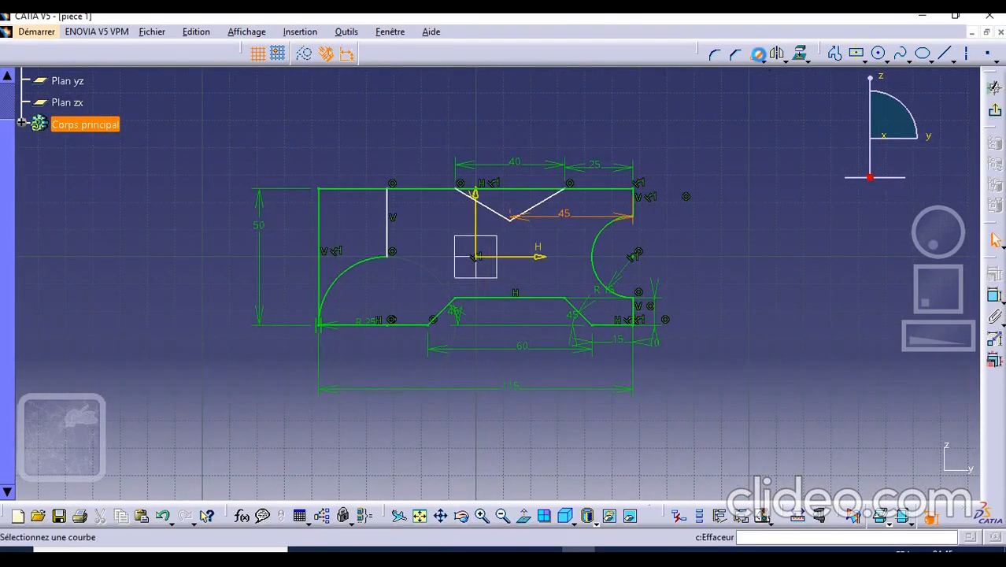
{"action": "left_click", "coordinate": [529, 191]}
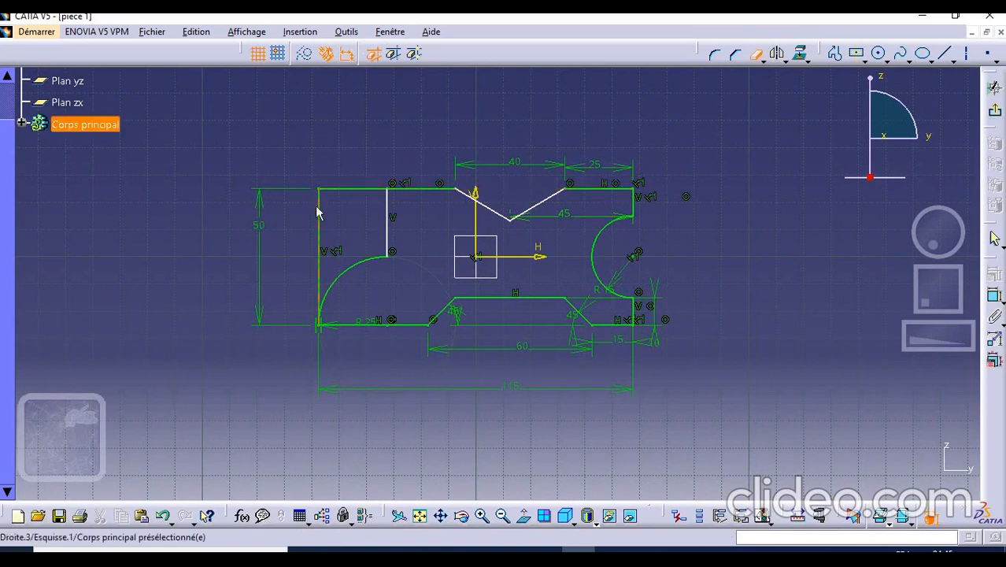
- Trim the rectangle's left edge and the upper edge beyond the vertical line, converting the length constraint to a distance constraint
{"action": "left_click", "coordinate": [327, 220]}
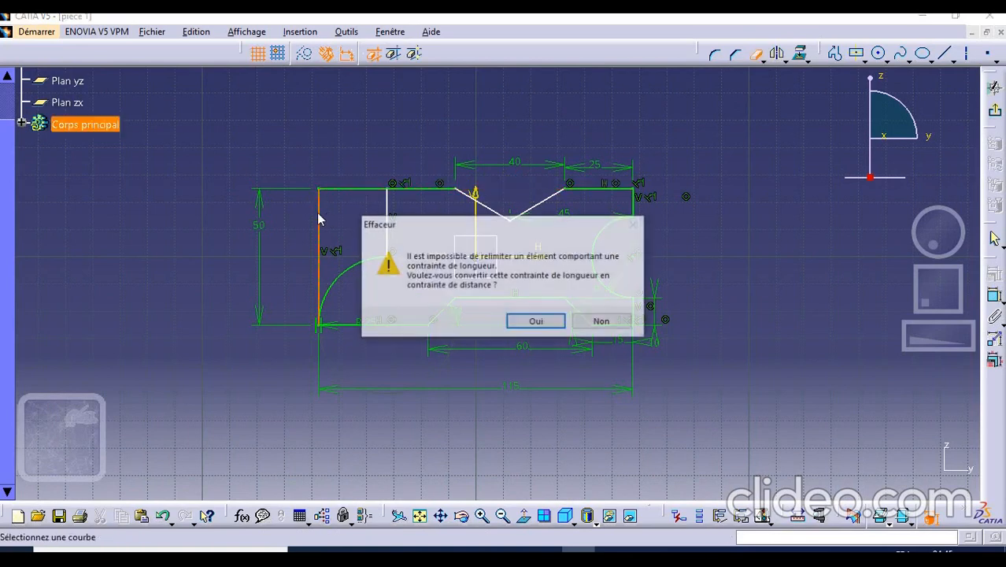
{"action": "left_click", "coordinate": [550, 325]}
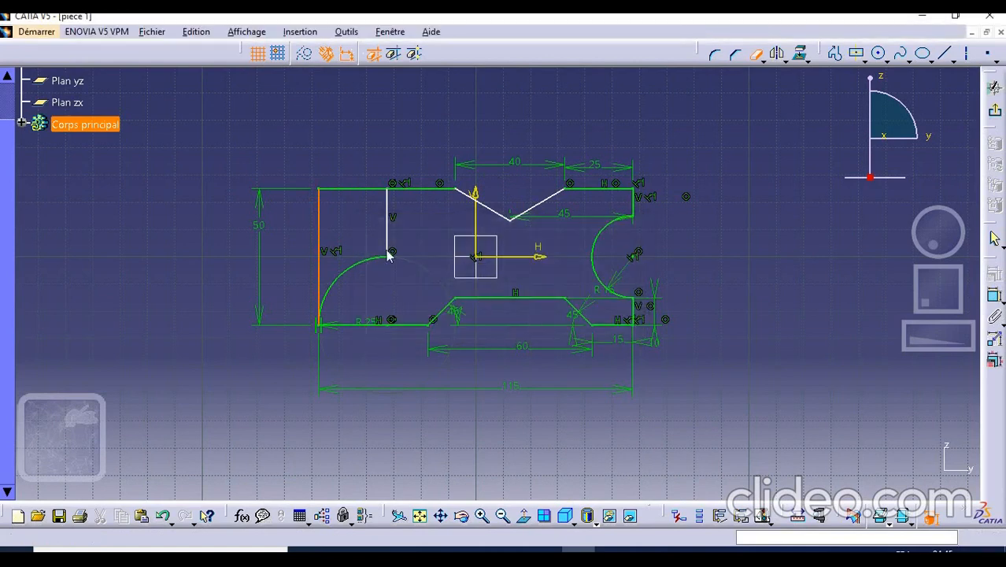
{"action": "left_click", "coordinate": [355, 189]}
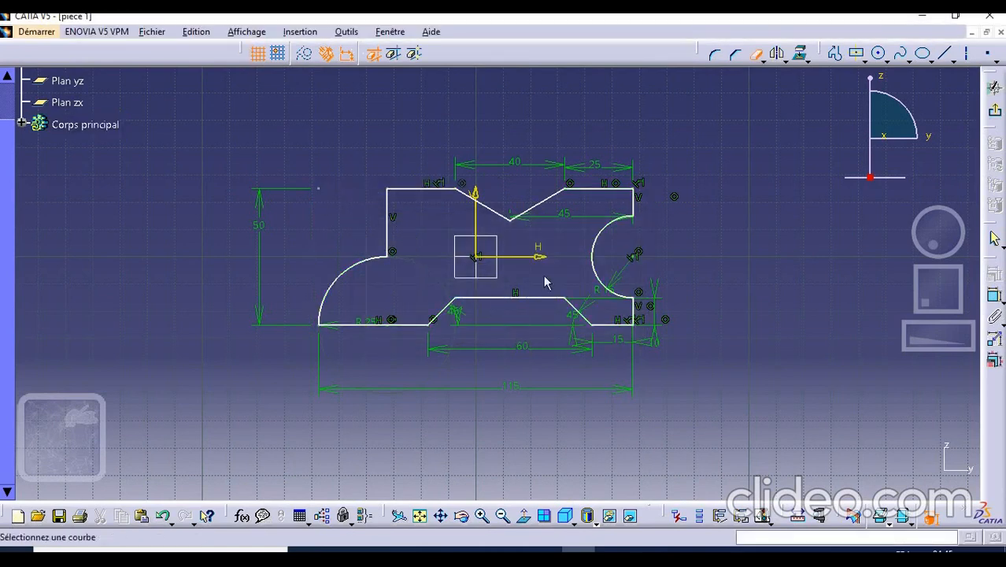
{"action": "left_click", "coordinate": [757, 54]}
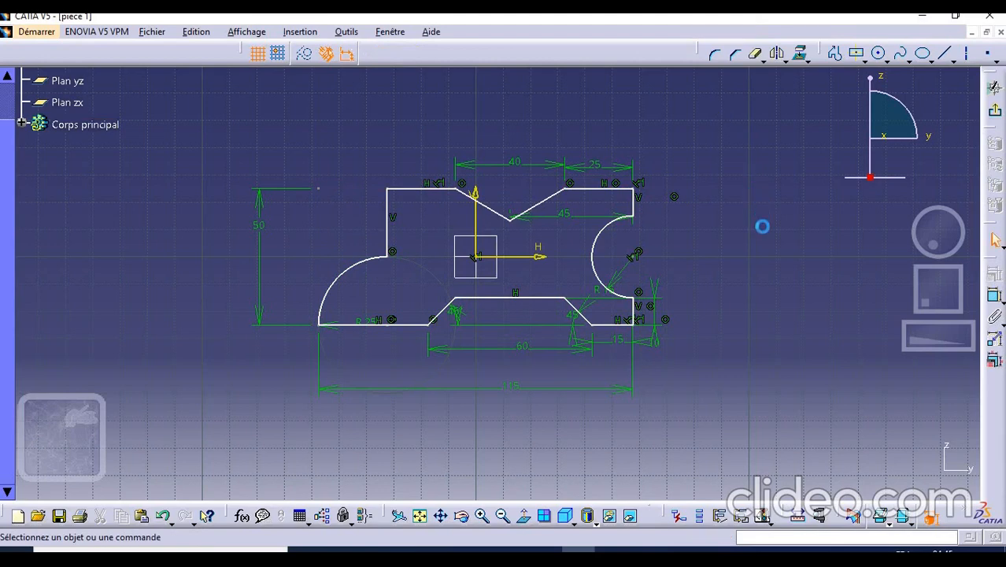
- Exit the sketch of the closed, constrained profile and return to part modelling
{"action": "mouse_move", "coordinate": [762, 229]}
{"action": "middle_mouse_down"}
{"action": "mouse_move", "coordinate": [763, 181]}
{"action": "mouse_move", "coordinate": [735, 253]}
{"action": "middle_mouse_up"}
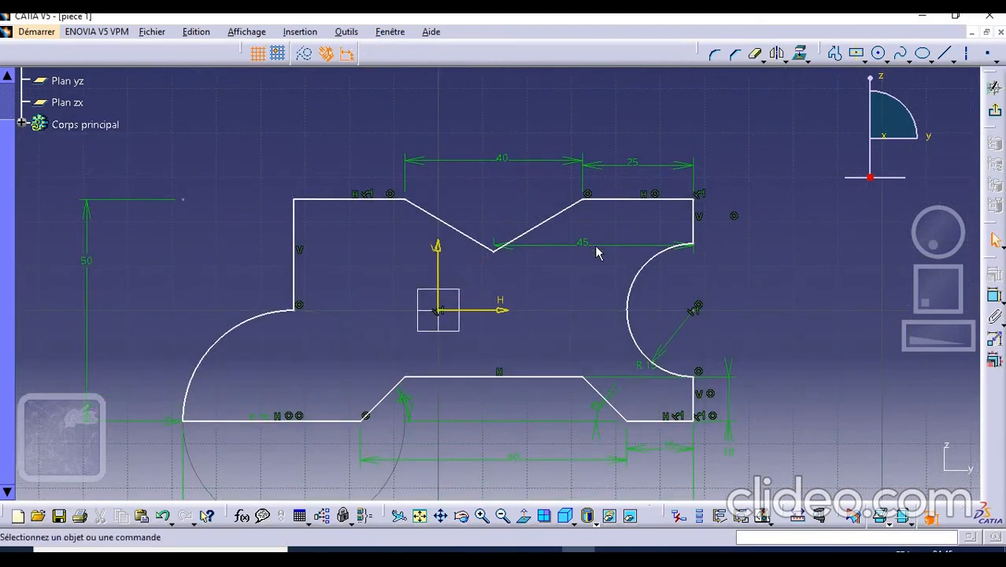
{"action": "mouse_move", "coordinate": [829, 338]}
{"action": "middle_mouse_down"}
{"action": "mouse_move", "coordinate": [842, 393]}
{"action": "mouse_move", "coordinate": [800, 316]}
{"action": "middle_mouse_up"}
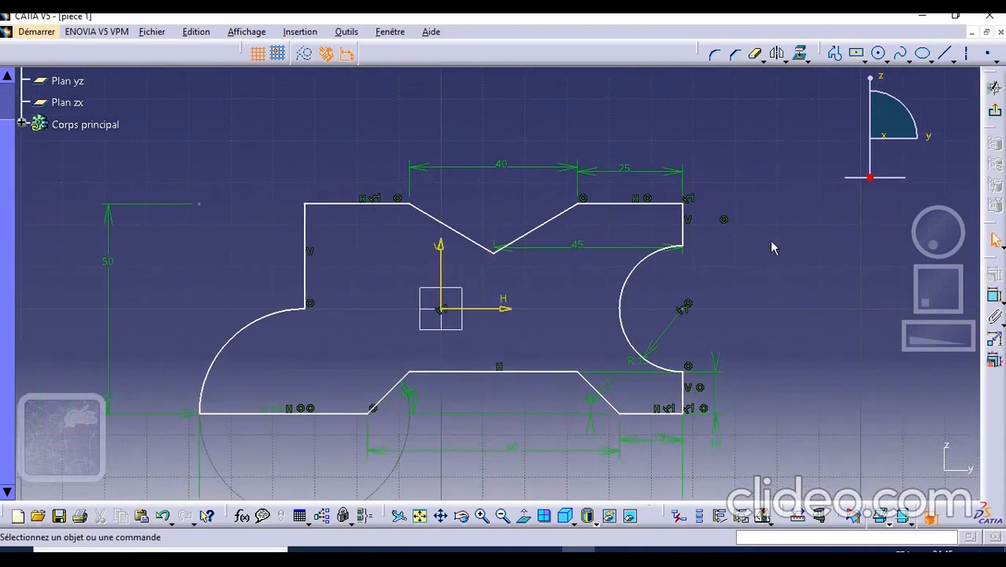
{"action": "mouse_move", "coordinate": [772, 242]}
{"action": "middle_mouse_down"}
{"action": "mouse_move", "coordinate": [802, 344]}
{"action": "mouse_move", "coordinate": [803, 264]}
{"action": "middle_mouse_up"}
{"action": "mouse_move", "coordinate": [789, 309]}
{"action": "middle_mouse_down"}
{"action": "mouse_move", "coordinate": [802, 276]}
{"action": "mouse_move", "coordinate": [814, 277]}
{"action": "middle_mouse_up"}
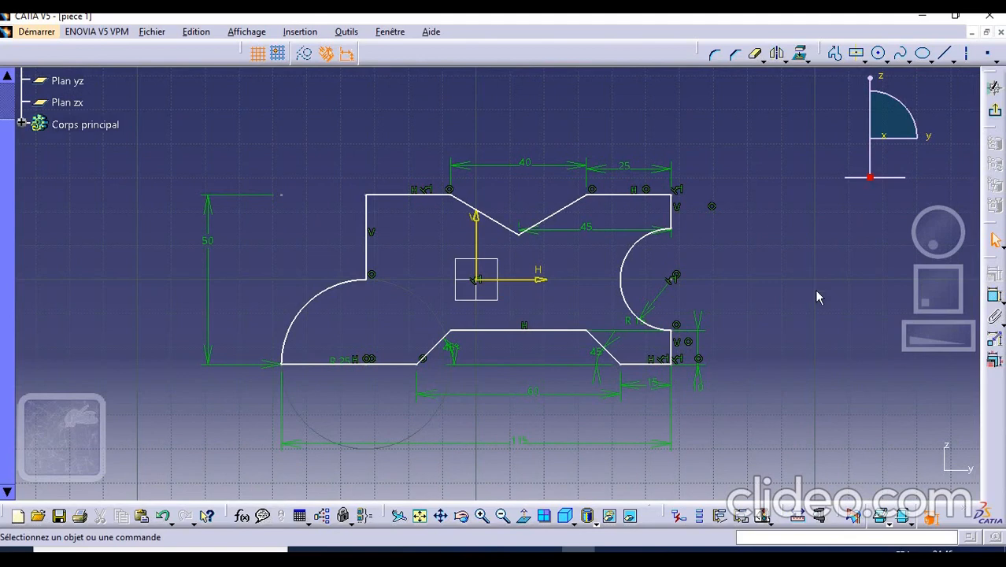
{"action": "middle_click_drag", "start_coordinate": [815, 292], "coordinate": [816, 270]}
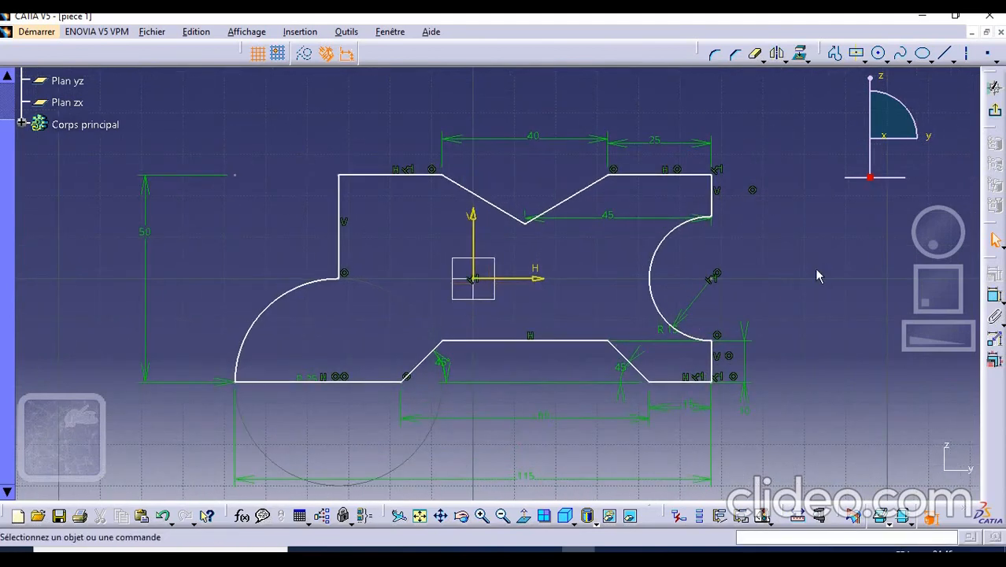
{"action": "middle_click_drag", "start_coordinate": [820, 282], "coordinate": [818, 272]}
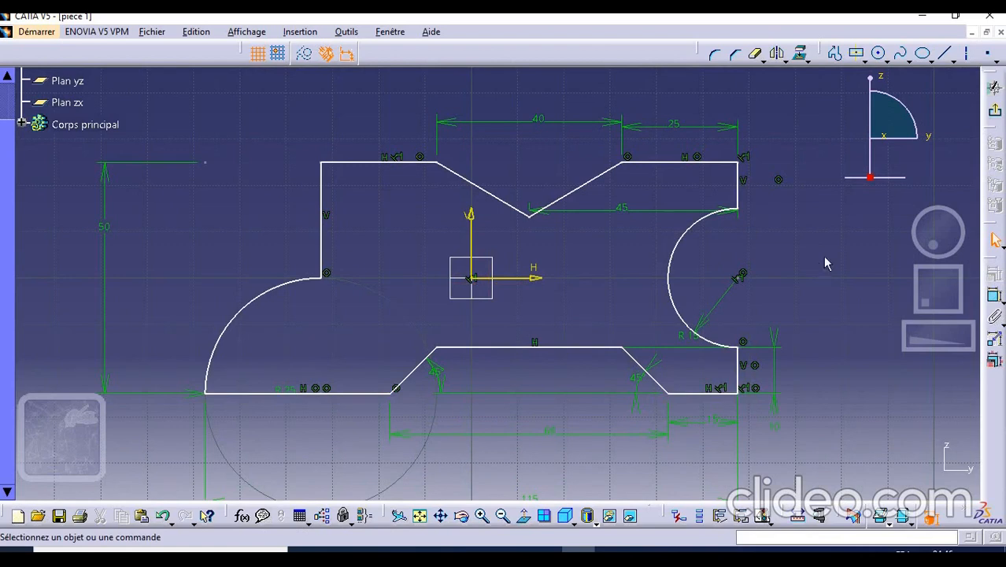
{"action": "left_click", "coordinate": [995, 111]}
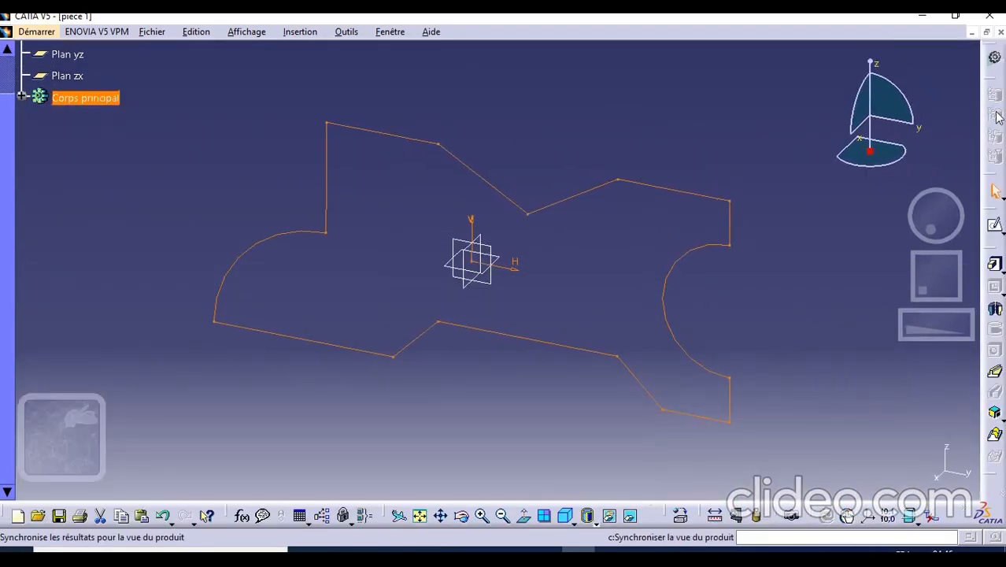
- Extrude the sketched profile with a length of 50 mm
{"action": "left_click", "coordinate": [990, 274]}
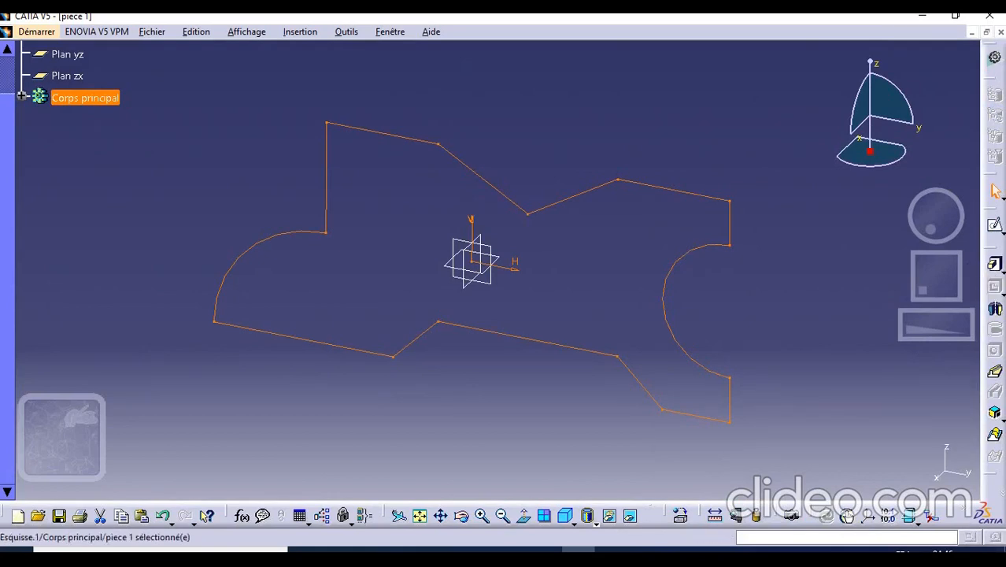
{"action": "left_click", "coordinate": [300, 31]}
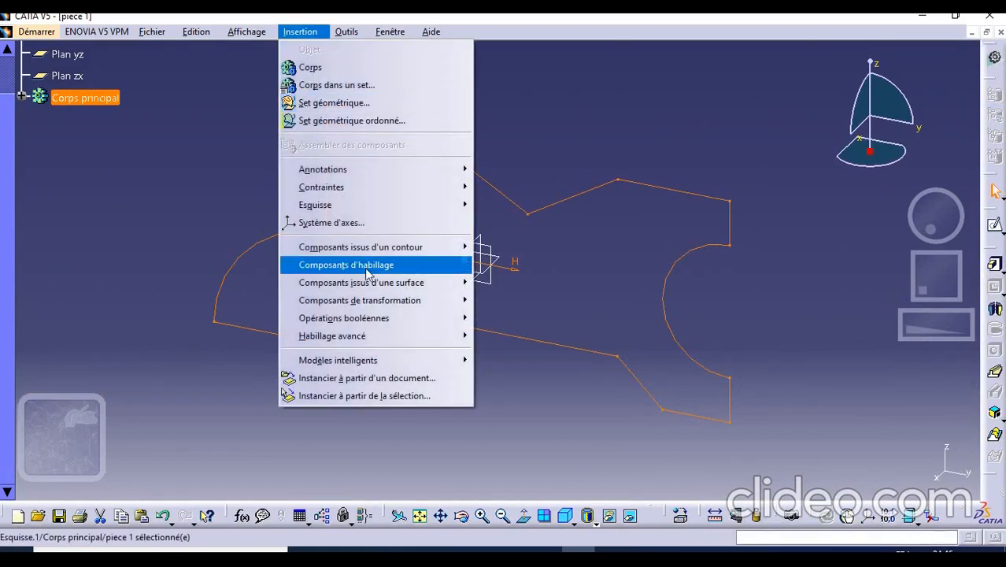
{"action": "mouse_move", "coordinate": [371, 251]}
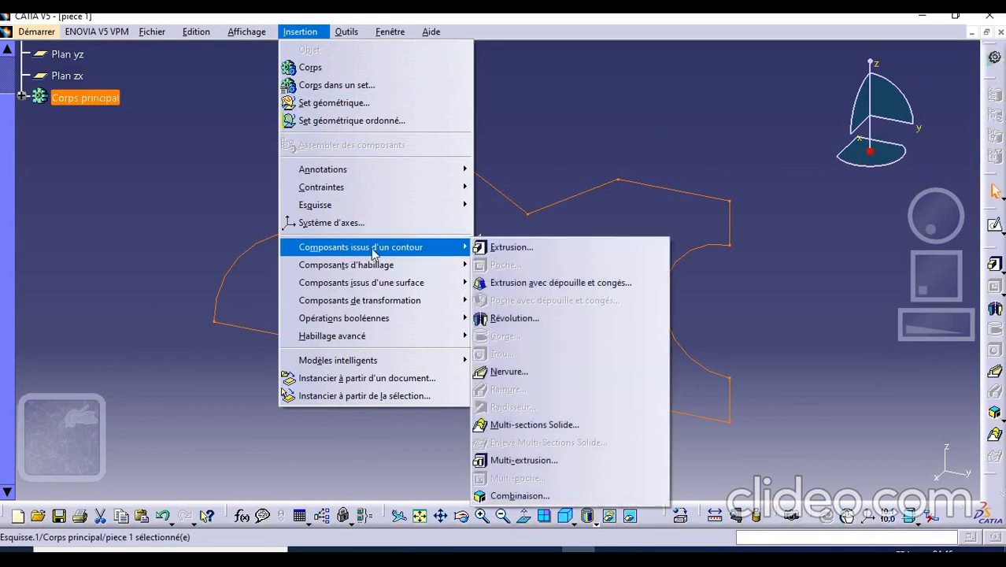
{"action": "left_click", "coordinate": [529, 250]}
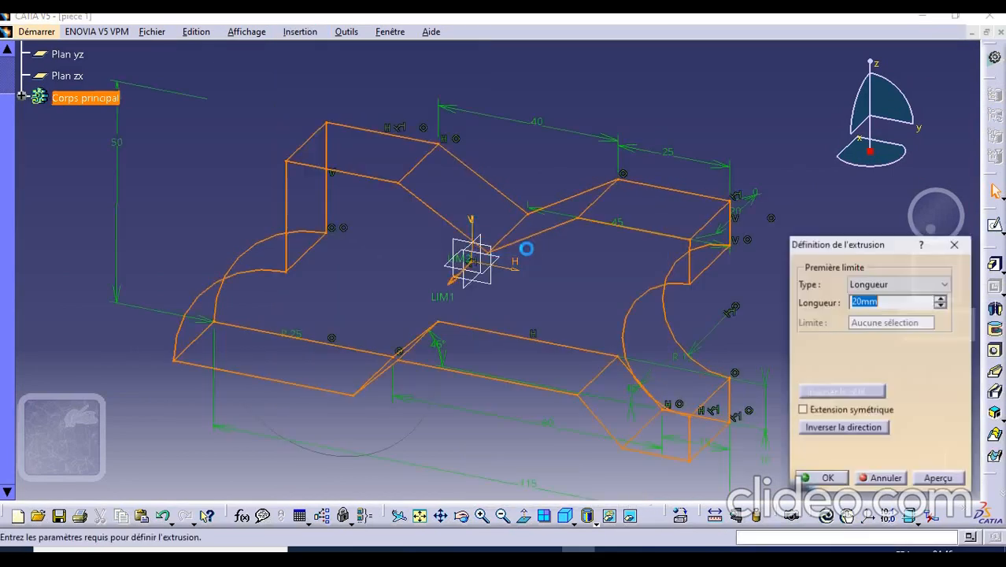
{"action": "key", "text": "BackSpace"}
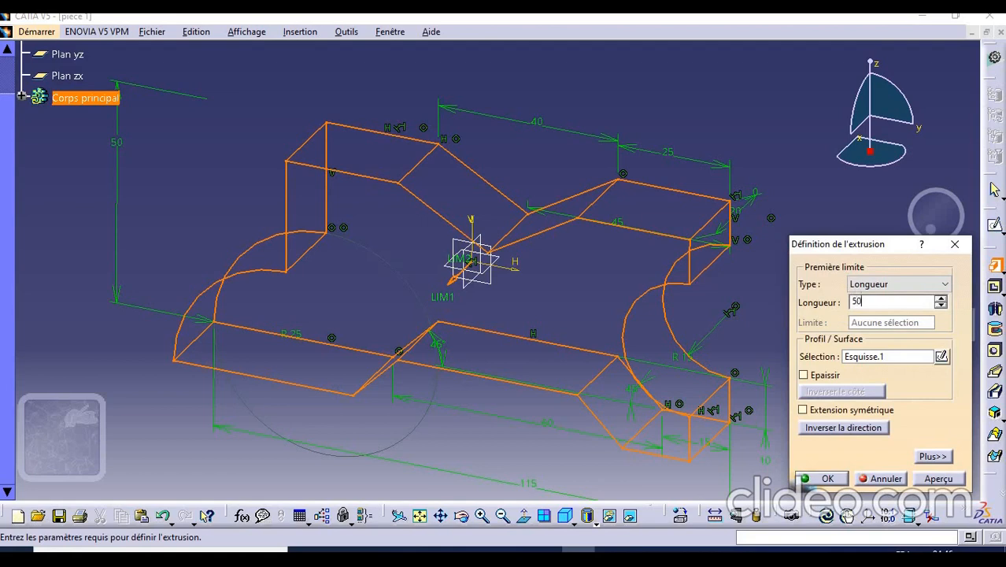
{"action": "left_click", "coordinate": [822, 479]}
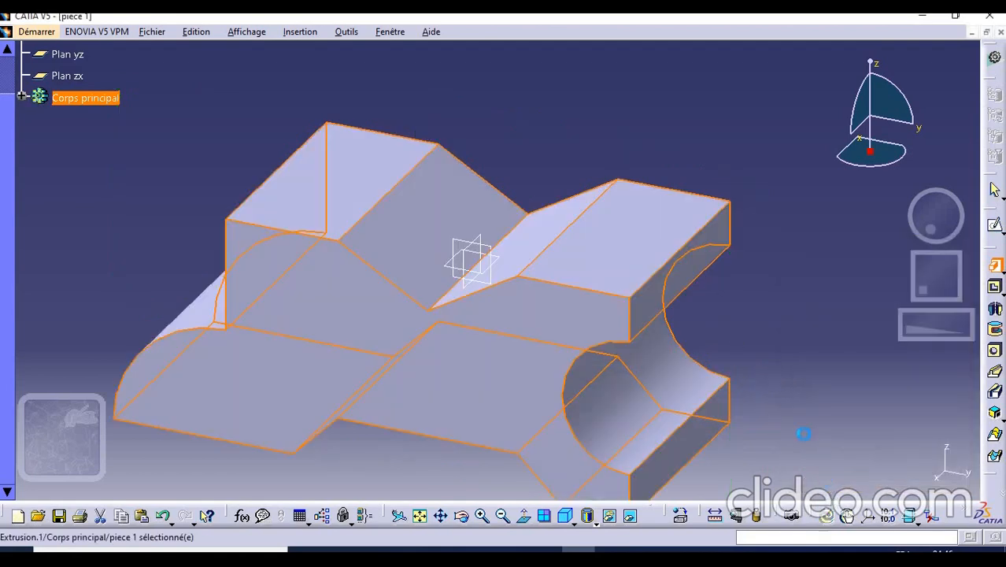
- Edit the extrusion under the main body and double its length
{"action": "middle_click_drag", "start_coordinate": [463, 149], "coordinate": [358, 329]}
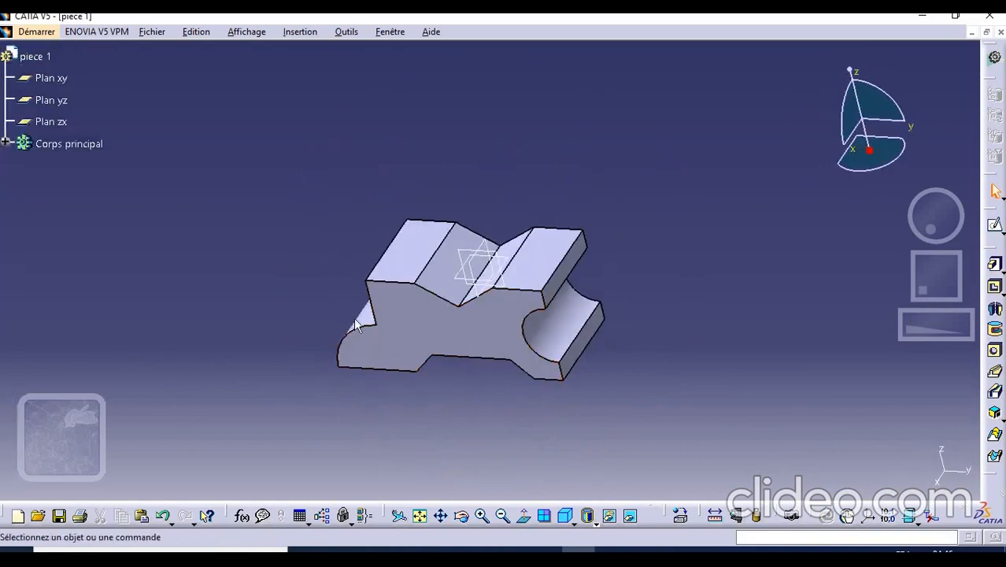
{"action": "left_click", "coordinate": [5, 144]}
{"action": "left_click", "coordinate": [77, 168]}
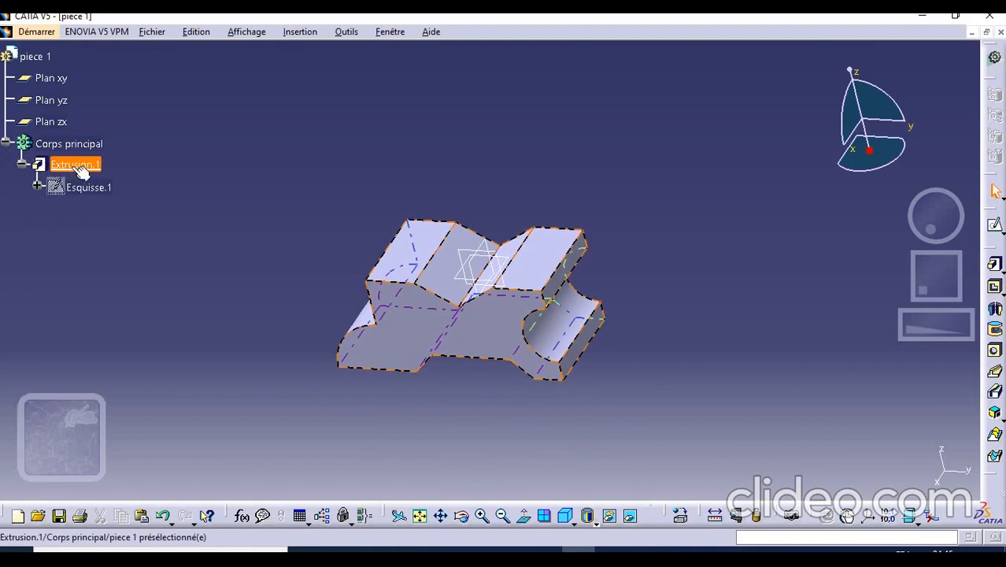
{"action": "double_click", "coordinate": [73, 166]}
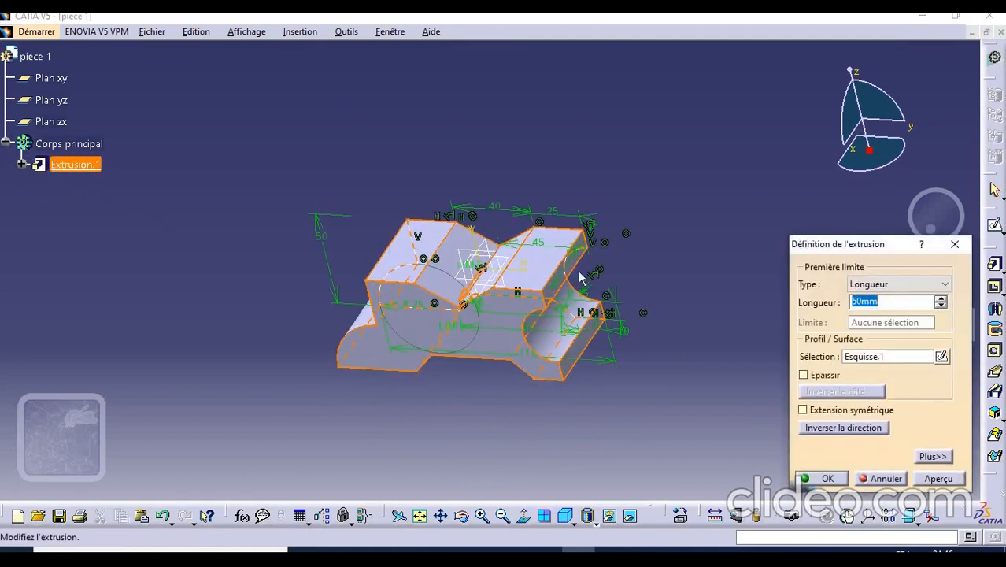
{"action": "key", "text": "BackSpace"}
{"action": "key", "text": "Return"}
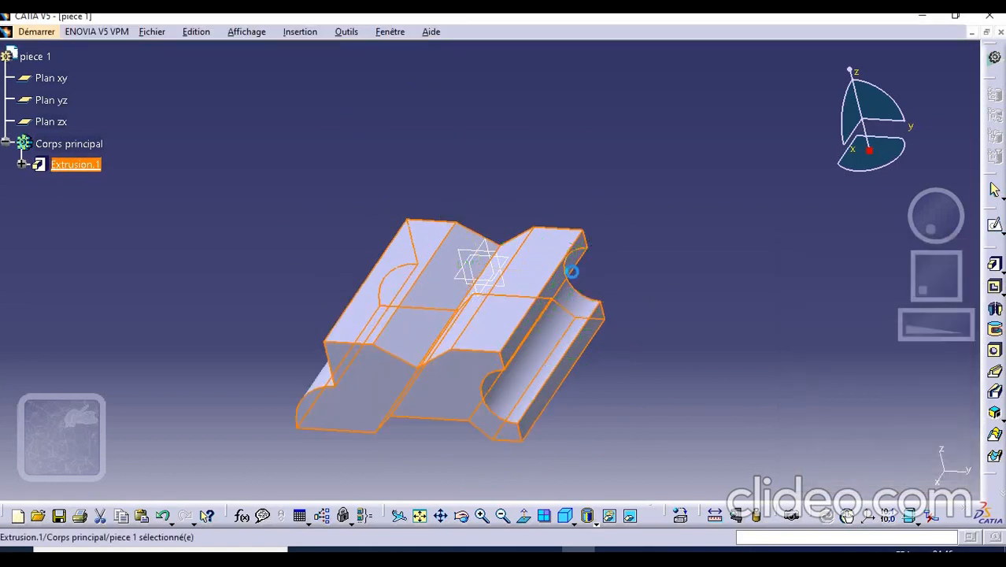
{"action": "left_click", "coordinate": [634, 249]}
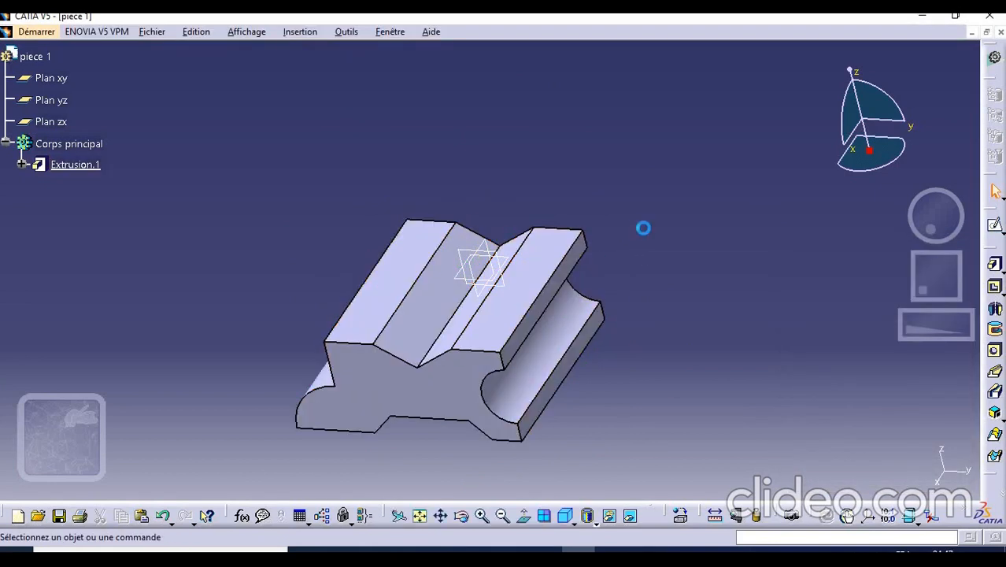
- Save the part as a CATPart file named piece 1 in the esquisse folder under Catia V5
{"action": "middle_click_drag", "start_coordinate": [641, 228], "coordinate": [627, 300], "text": "ctrl"}
{"action": "scroll", "coordinate": [414, 395], "scroll_direction": "down", "scroll_amount": 1}
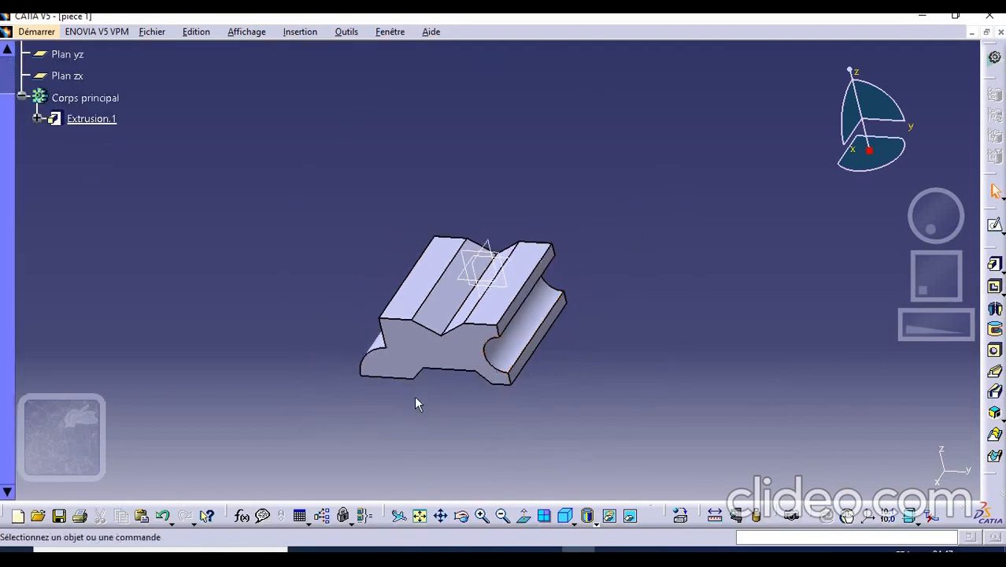
{"action": "middle_click_drag", "start_coordinate": [417, 395], "coordinate": [337, 348]}
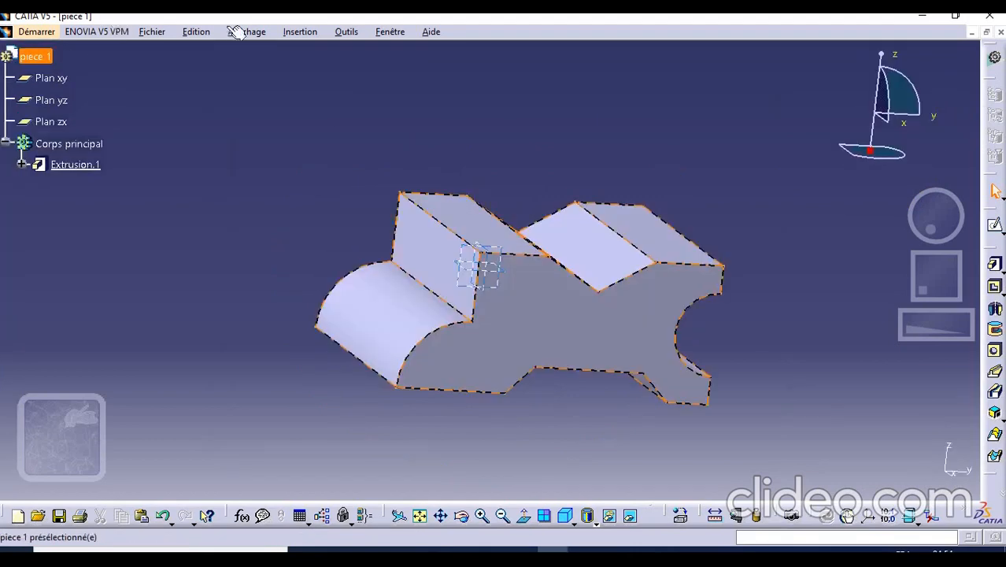
{"action": "left_click", "coordinate": [151, 33]}
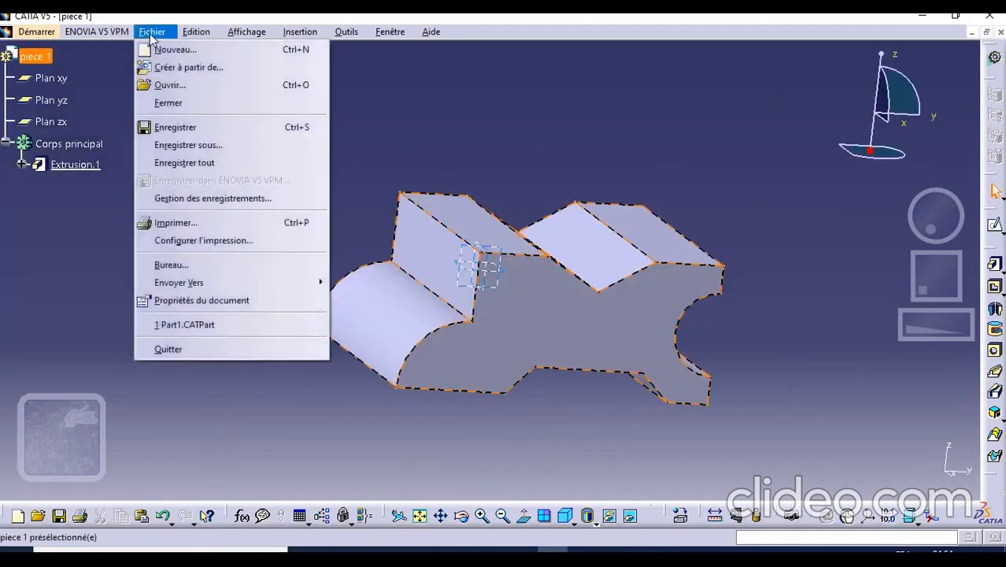
{"action": "left_click", "coordinate": [210, 126]}
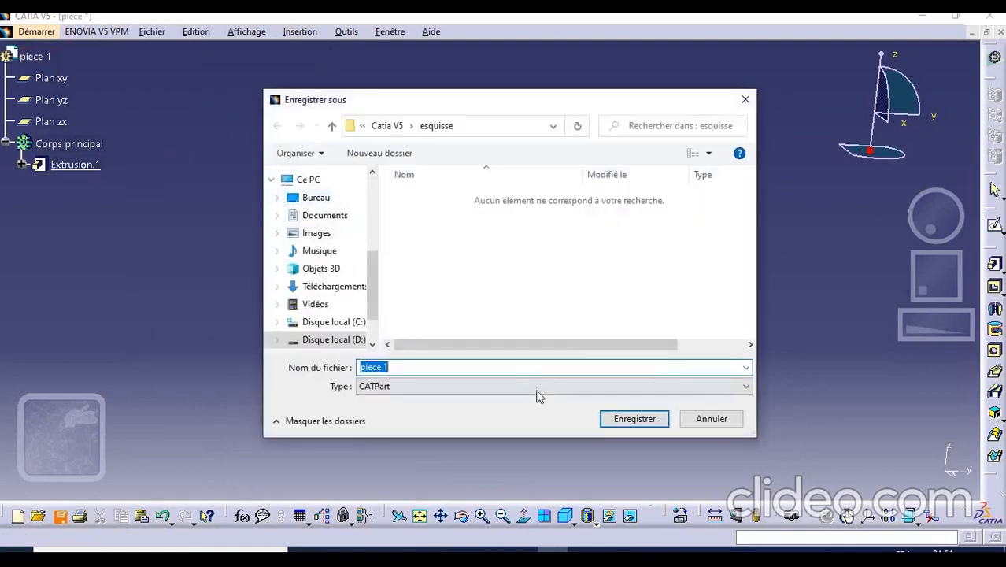
{"action": "left_click", "coordinate": [635, 418]}
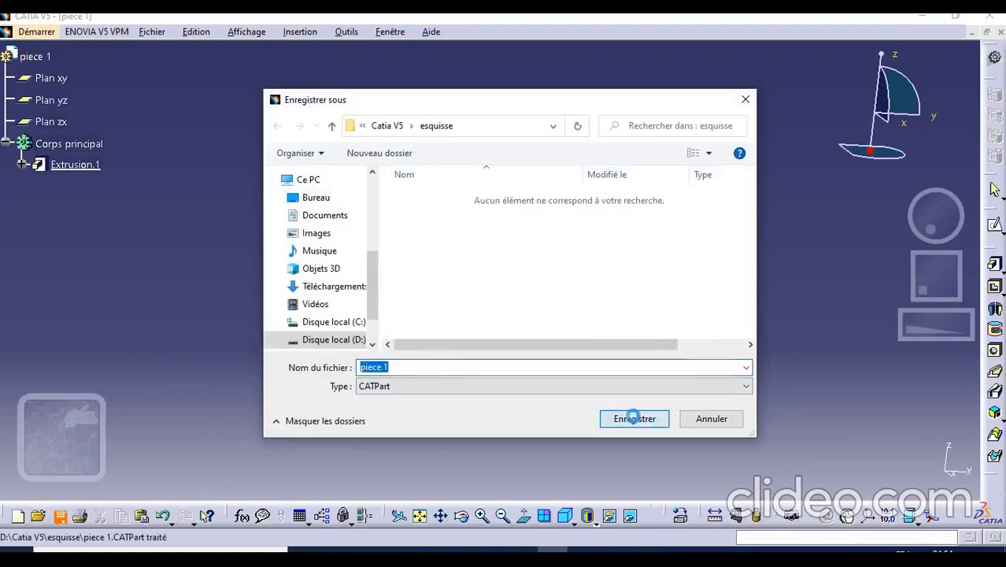